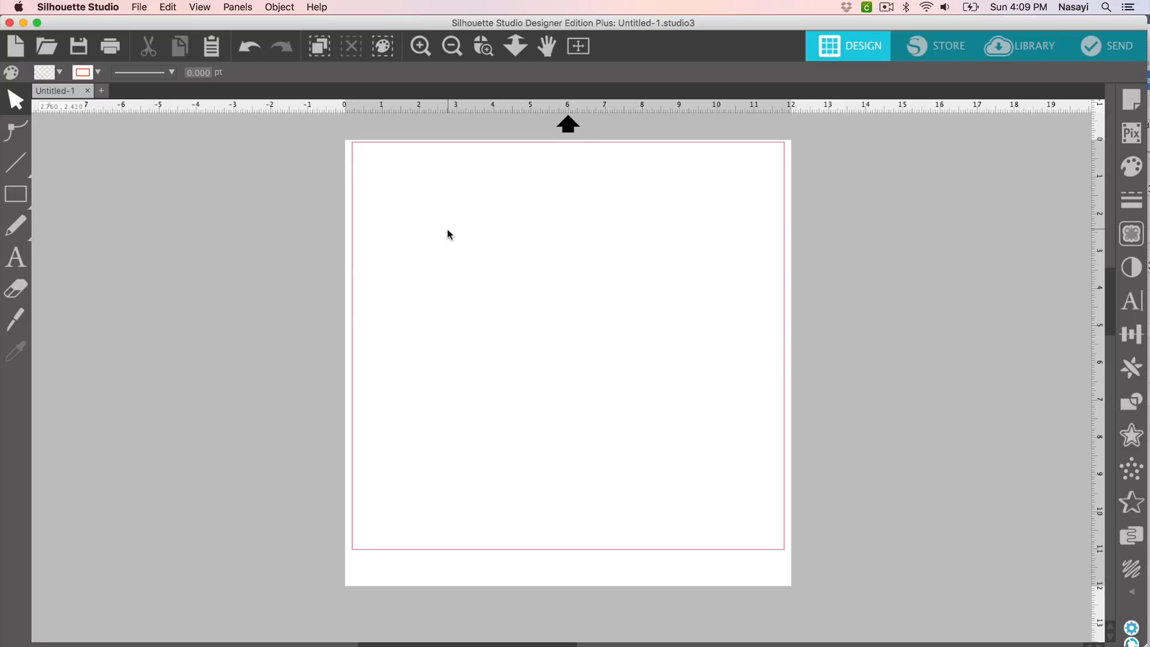
Step: Paste the eagle-head outline and enlarge it to 6.568 × 3.480 in near the top-left
right_click(429, 202)
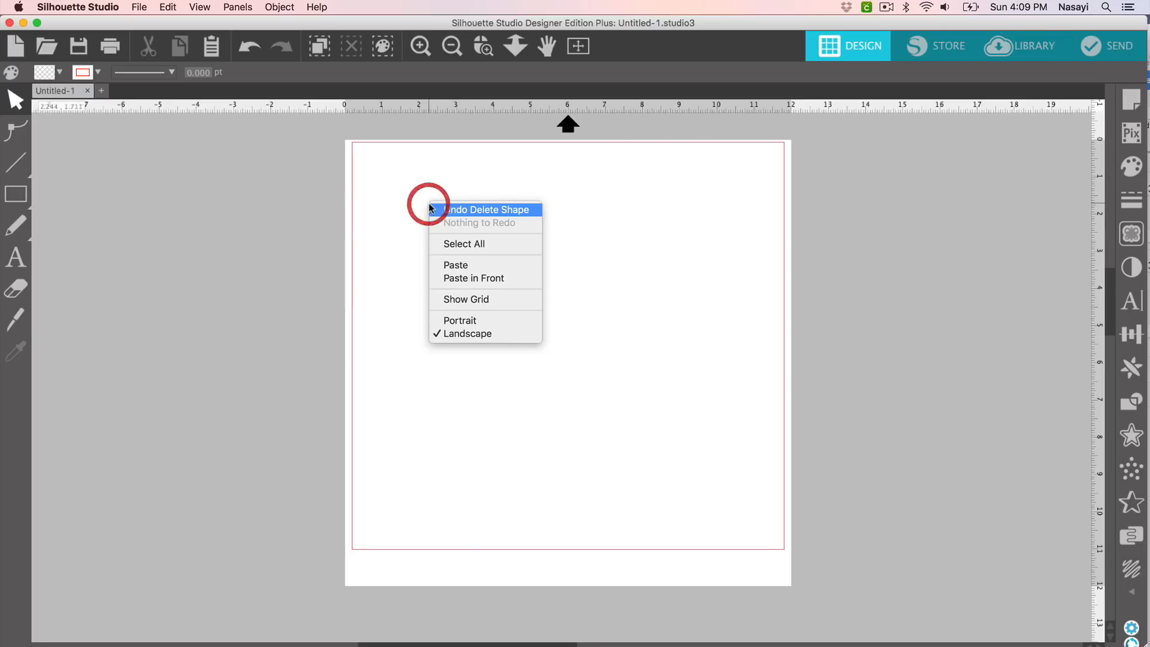
click(471, 270)
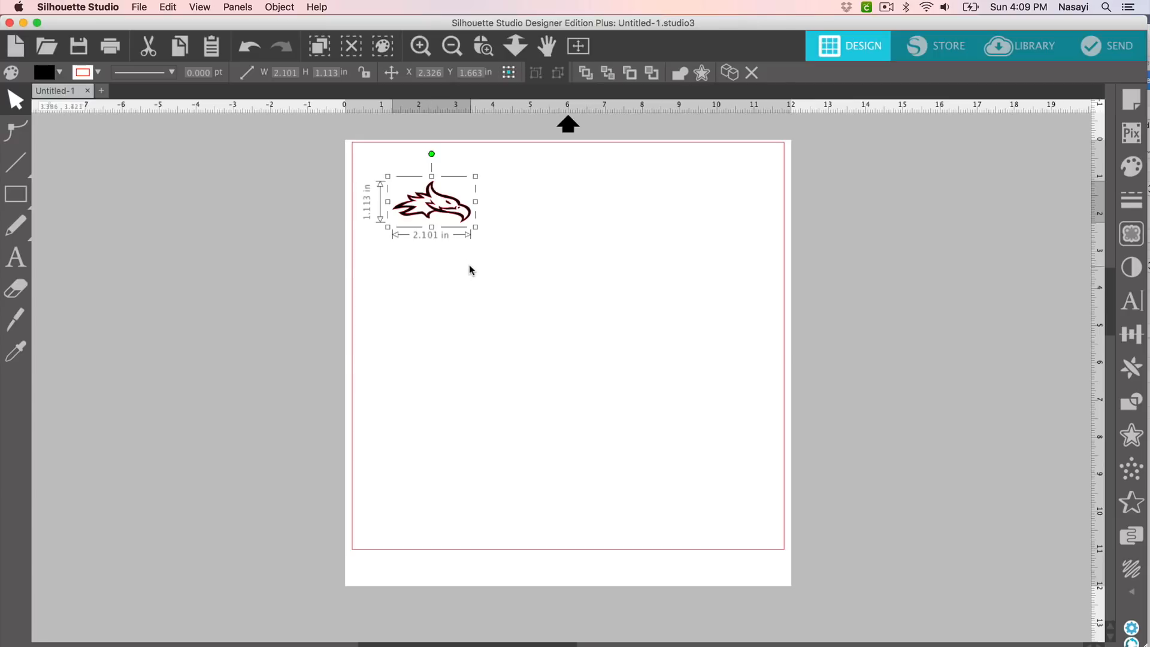
drag(476, 227, 615, 324)
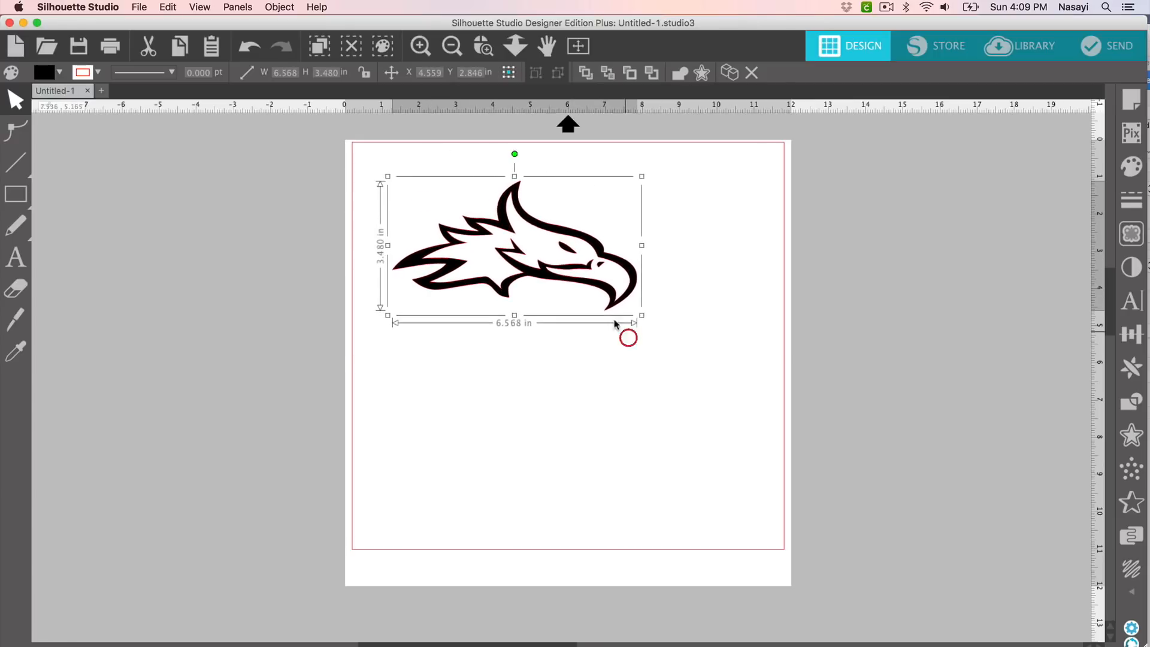
drag(487, 226, 456, 213)
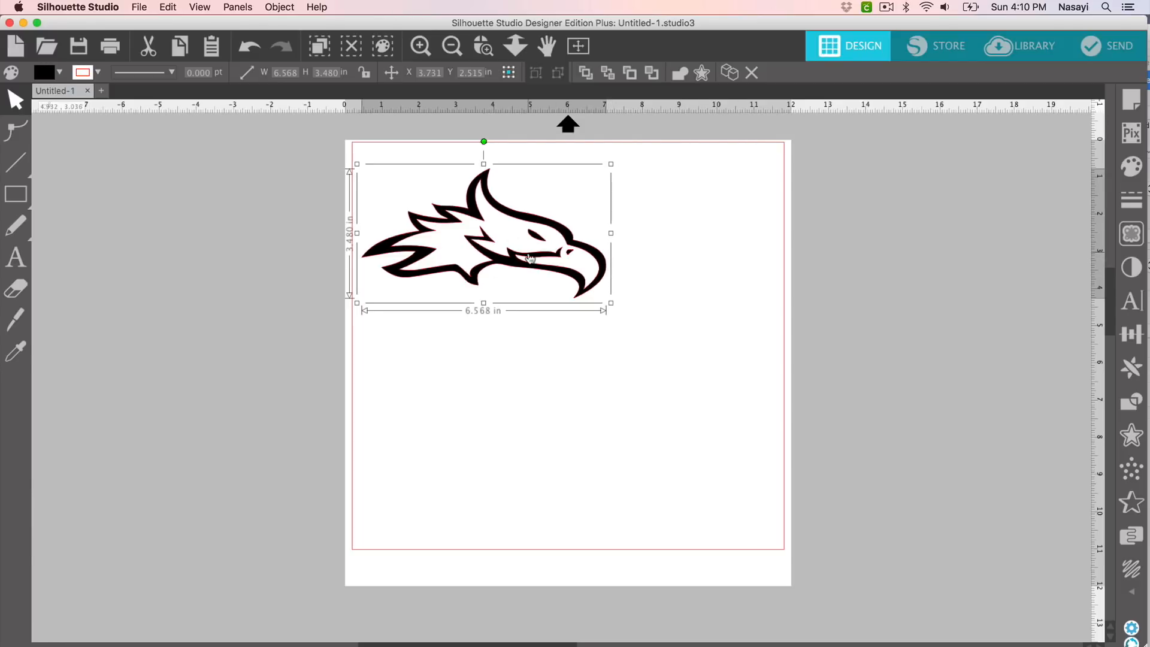
Step: Scale the eagle proportionally to 2.1 in wide (2.101 × 1.113 in) and drag it up-left
click(1130, 335)
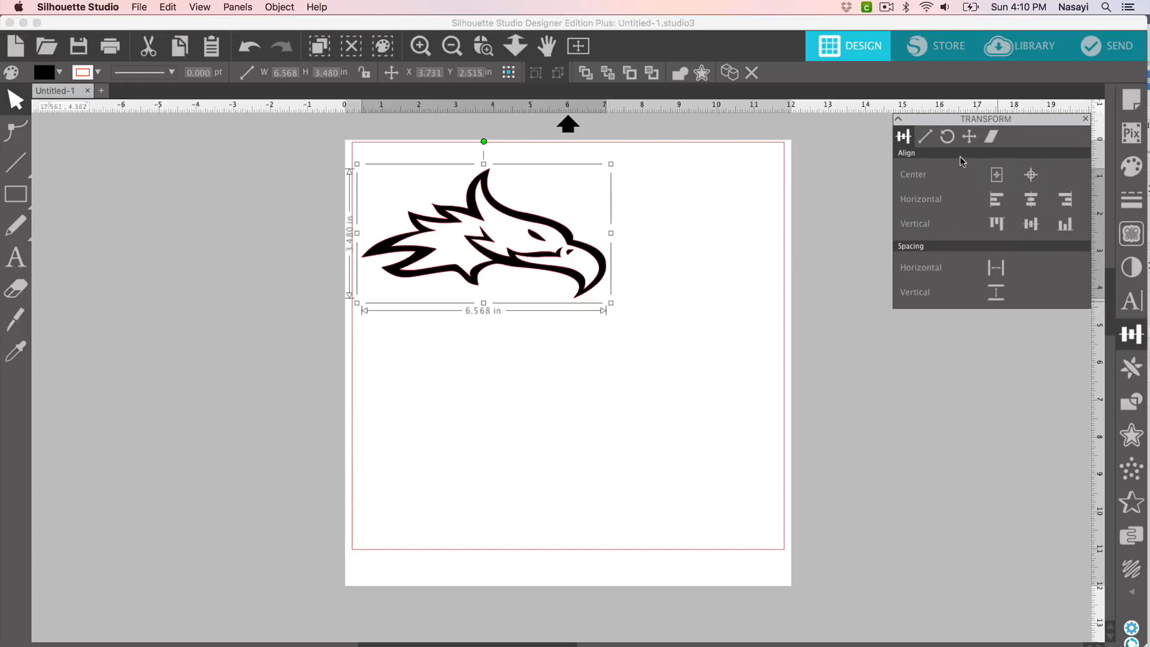
click(927, 138)
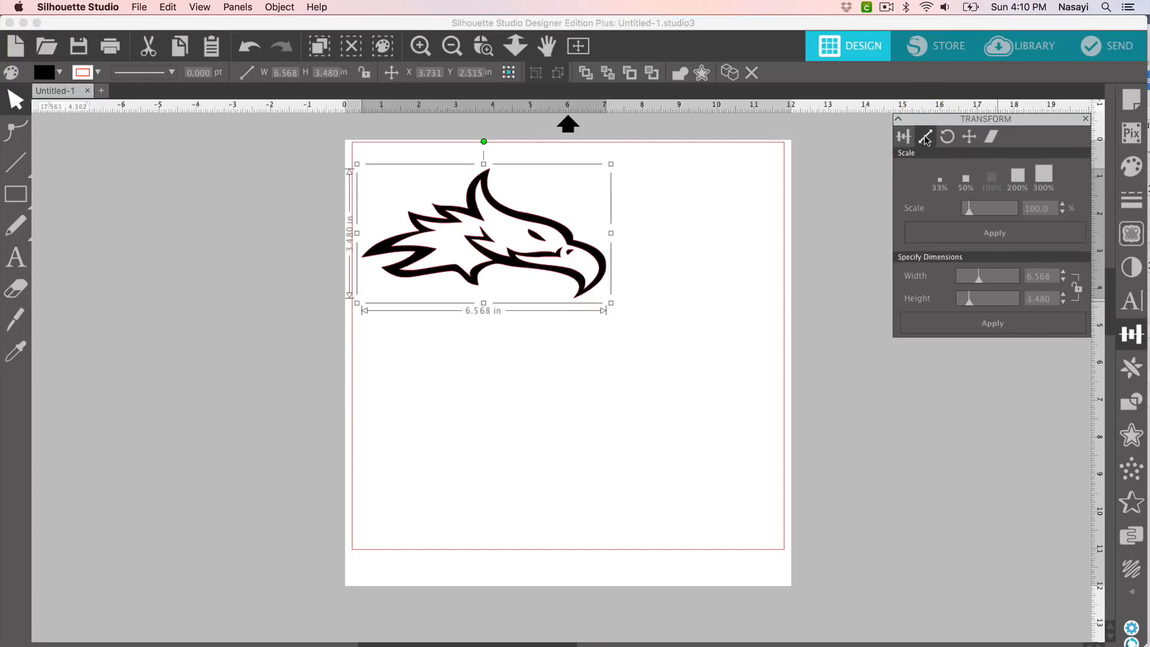
click(1077, 292)
click(1078, 288)
drag(1056, 276, 1027, 279)
text(2)
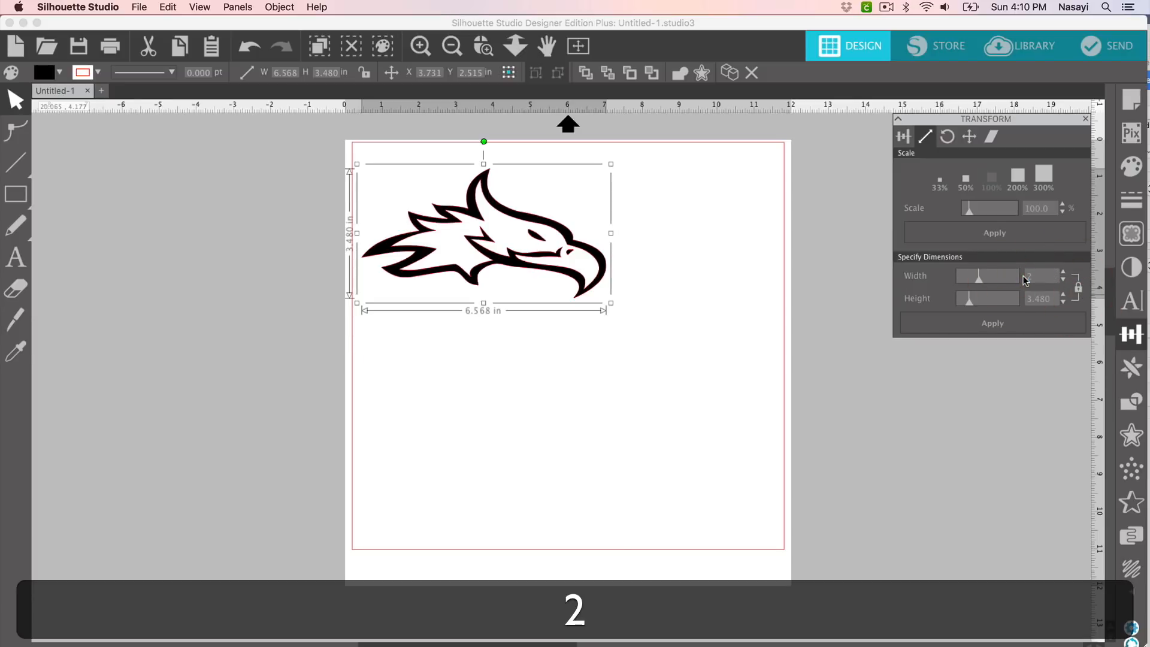
text(.1)
key(Return)
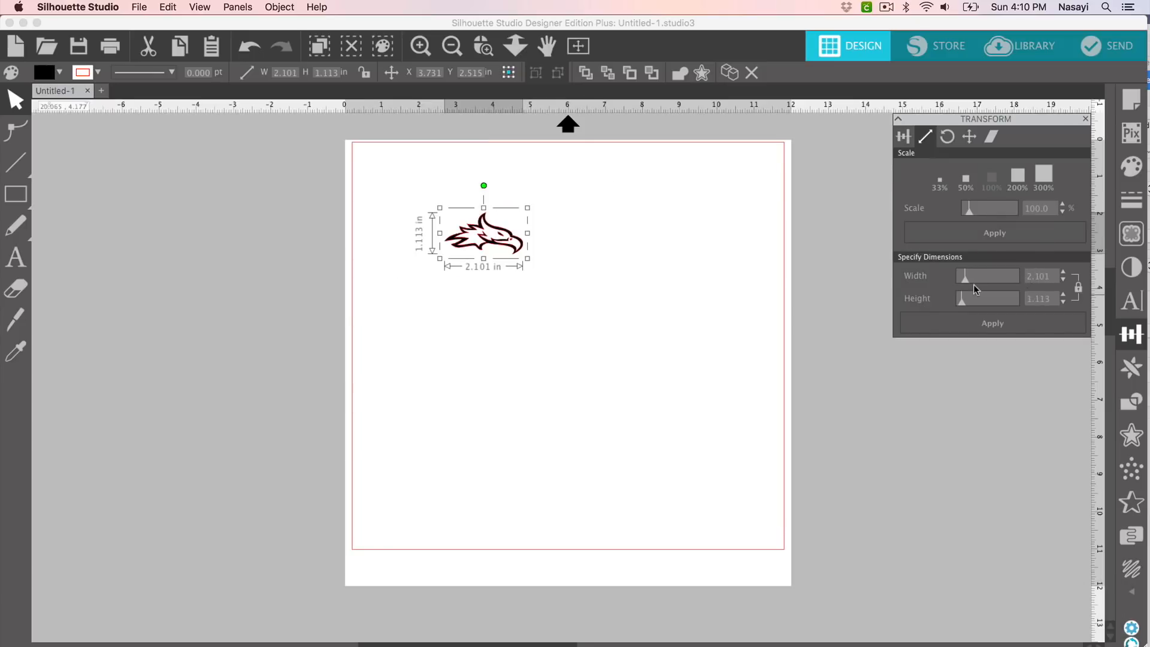
drag(497, 234, 430, 199)
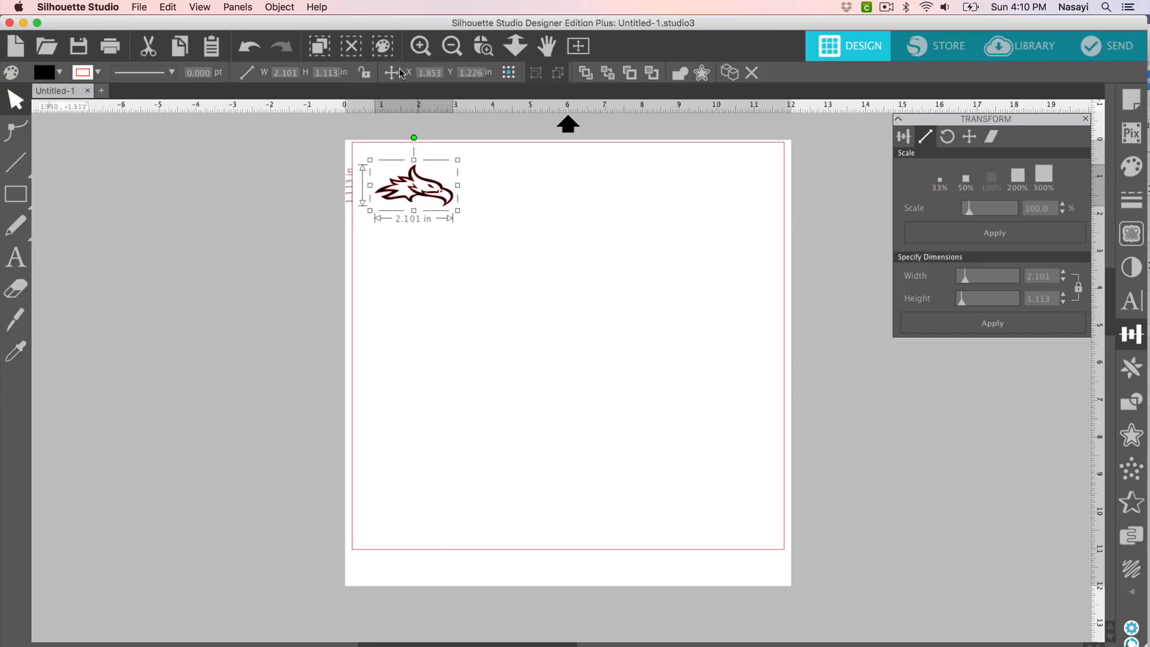
Step: Zoom in twice on the page top and nudge the eagle into the top-left corner
click(422, 49)
scroll(424, 277, down, 2)
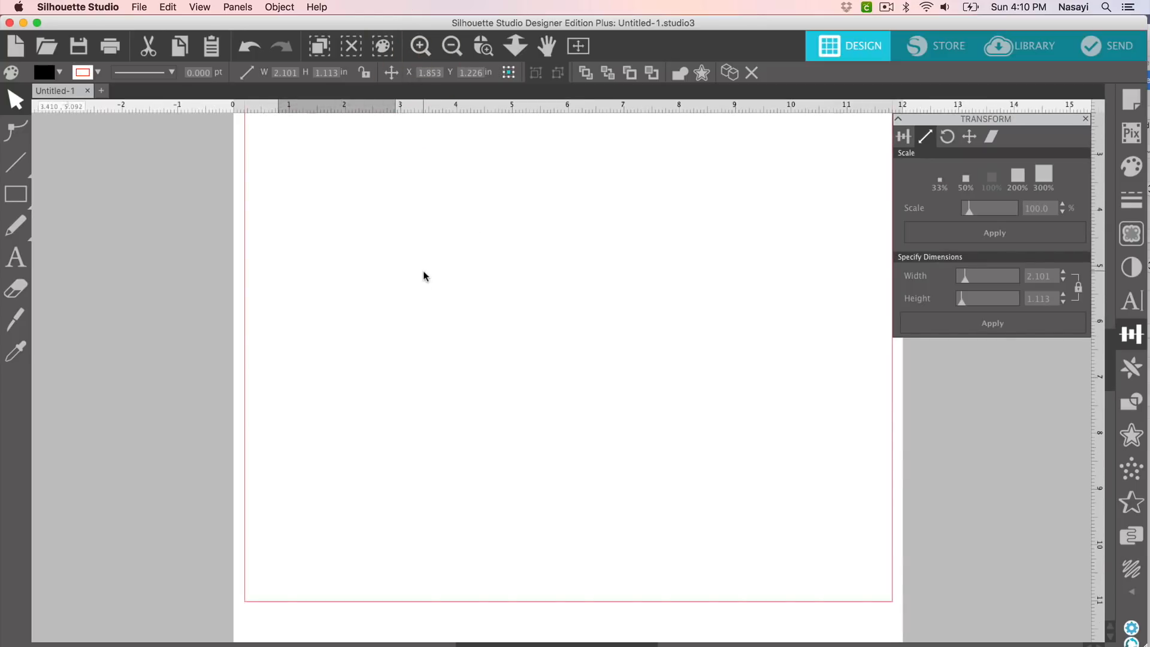
scroll(423, 277, up, 3)
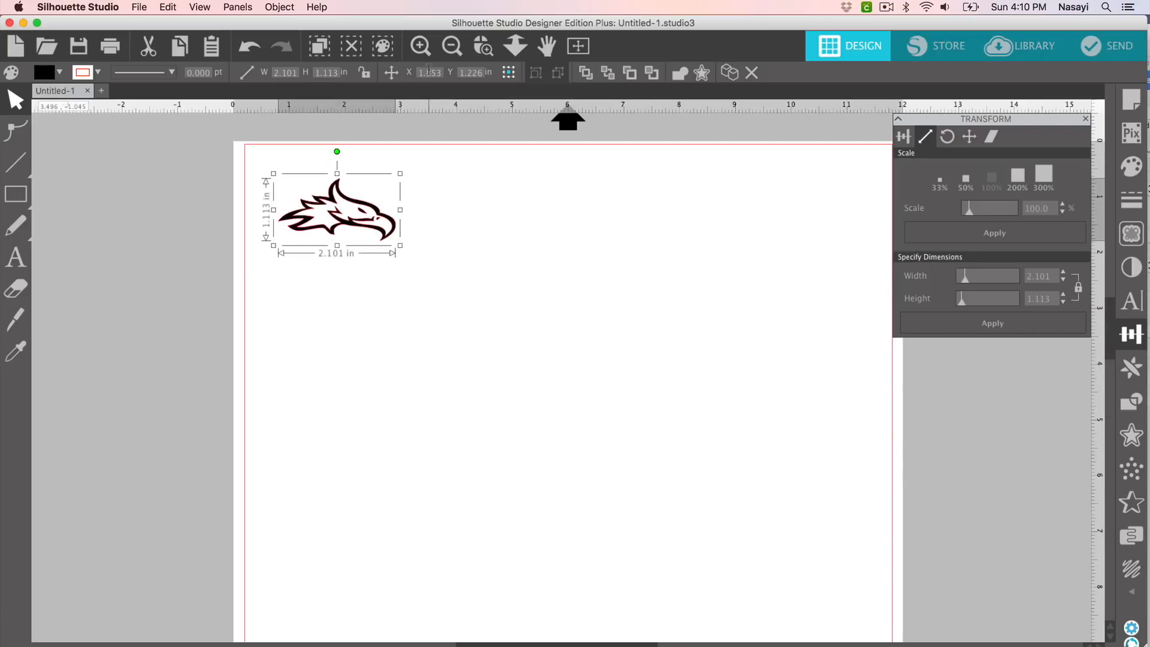
click(420, 46)
scroll(418, 177, up, 3)
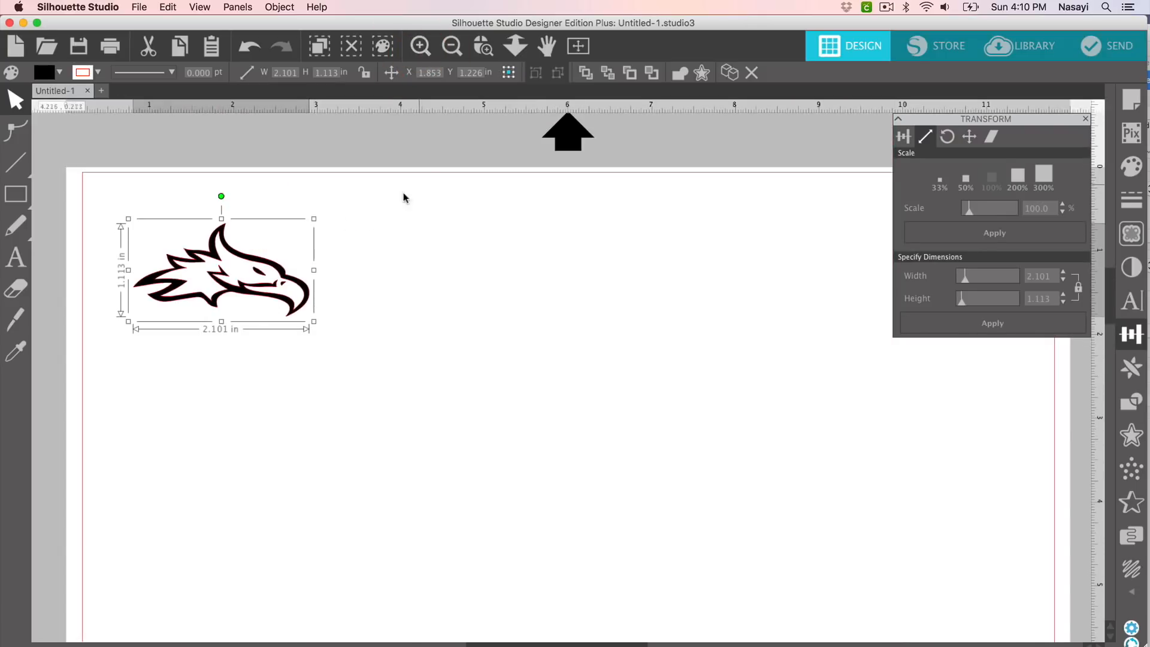
drag(246, 252, 222, 219)
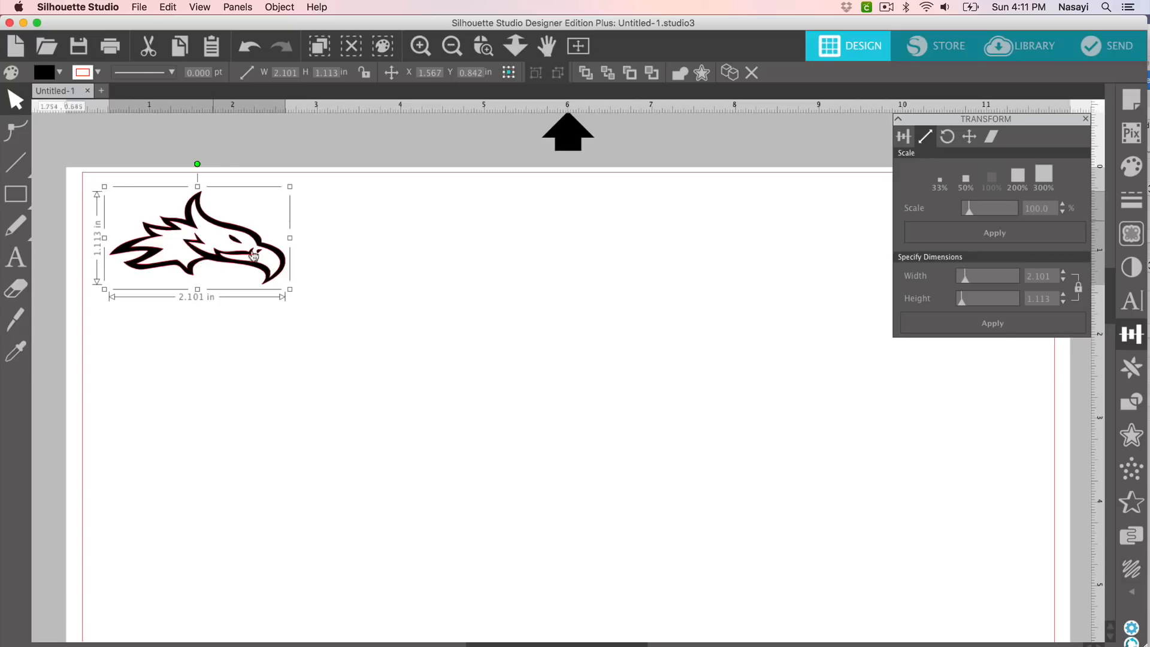
Step: Draw a rectangle of about 2.22 × 1.26 in enclosing the eagle
click(308, 289)
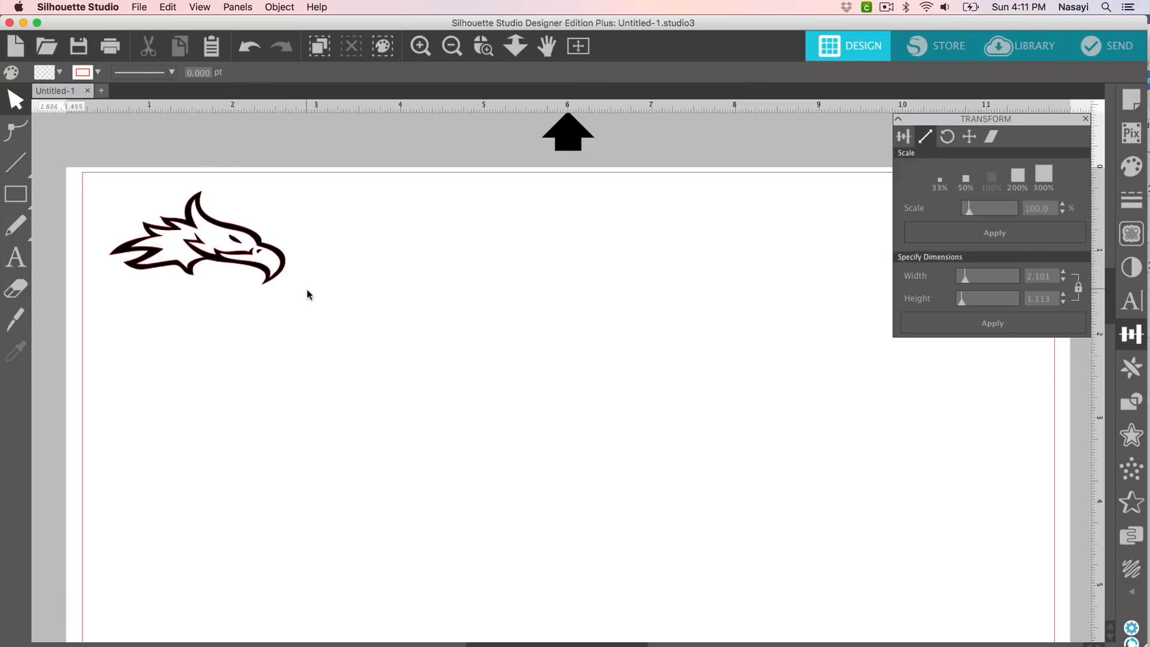
click(15, 194)
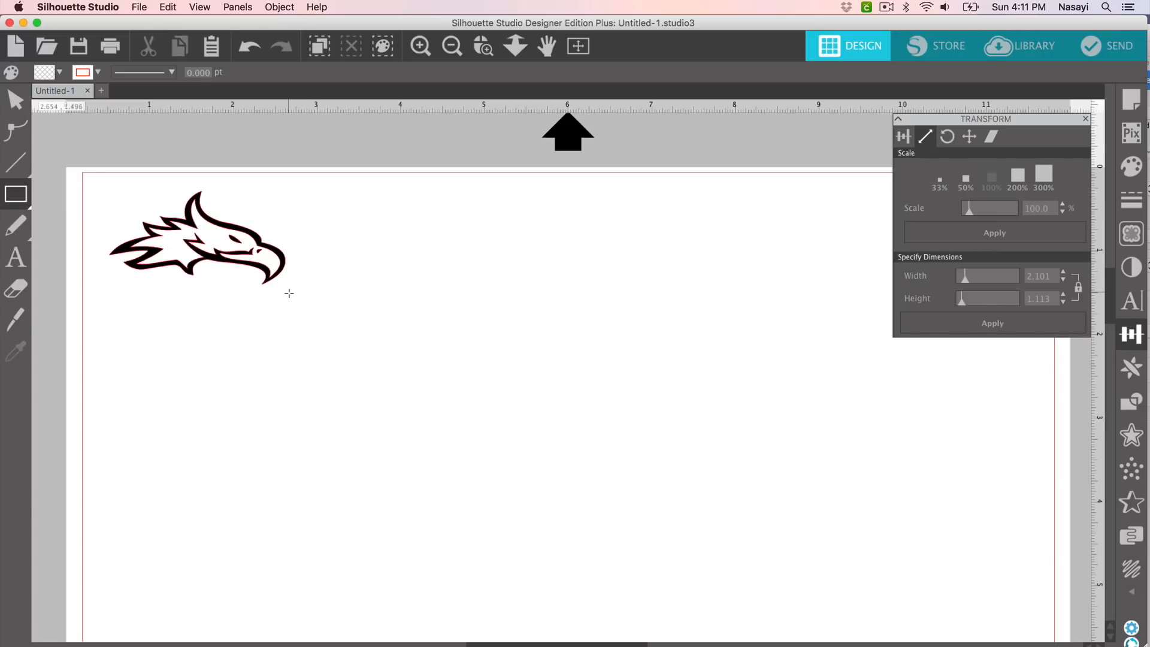
drag(290, 292, 105, 187)
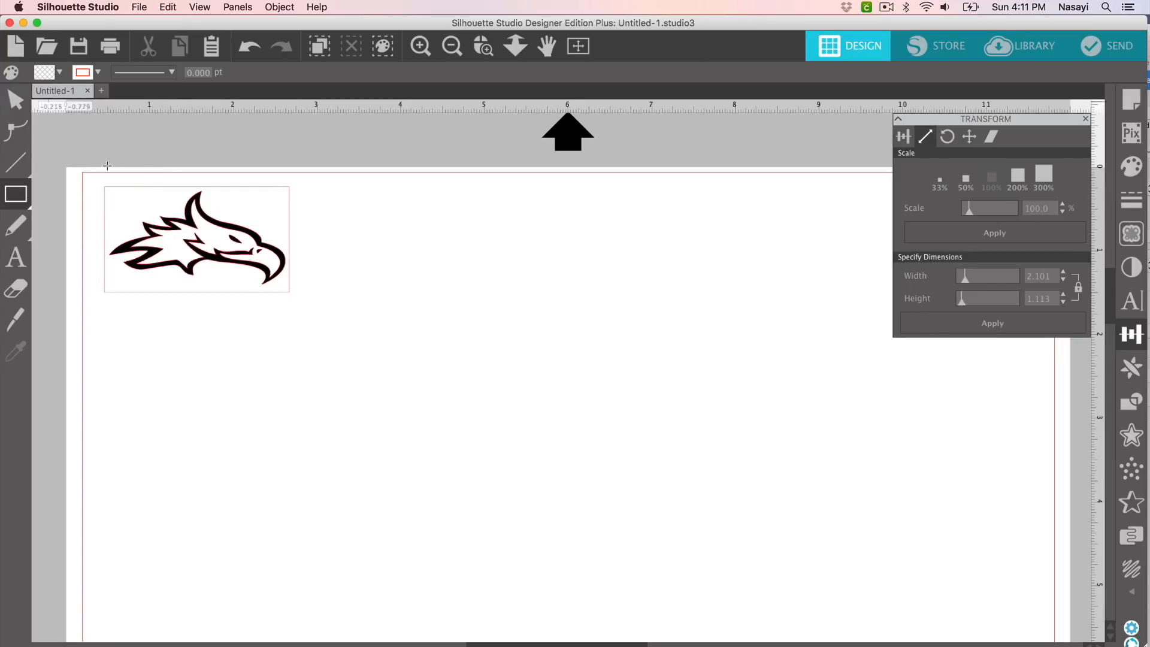
Step: Select the eagle and its rectangle together and group them
click(15, 100)
drag(83, 161, 328, 330)
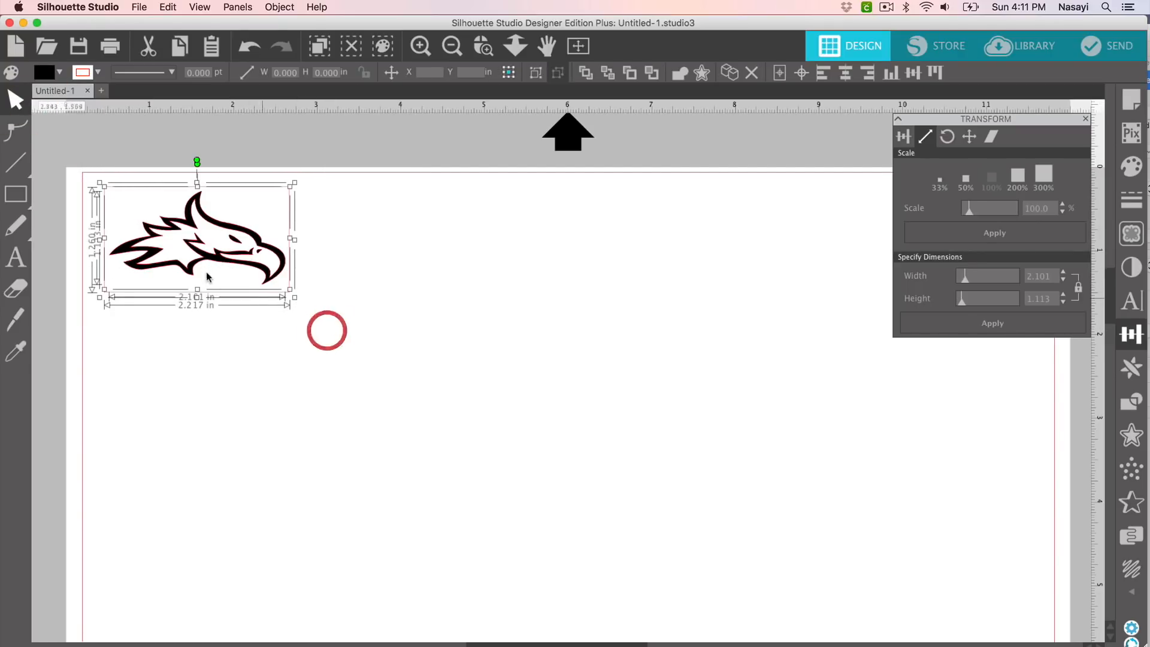
right_click(206, 249)
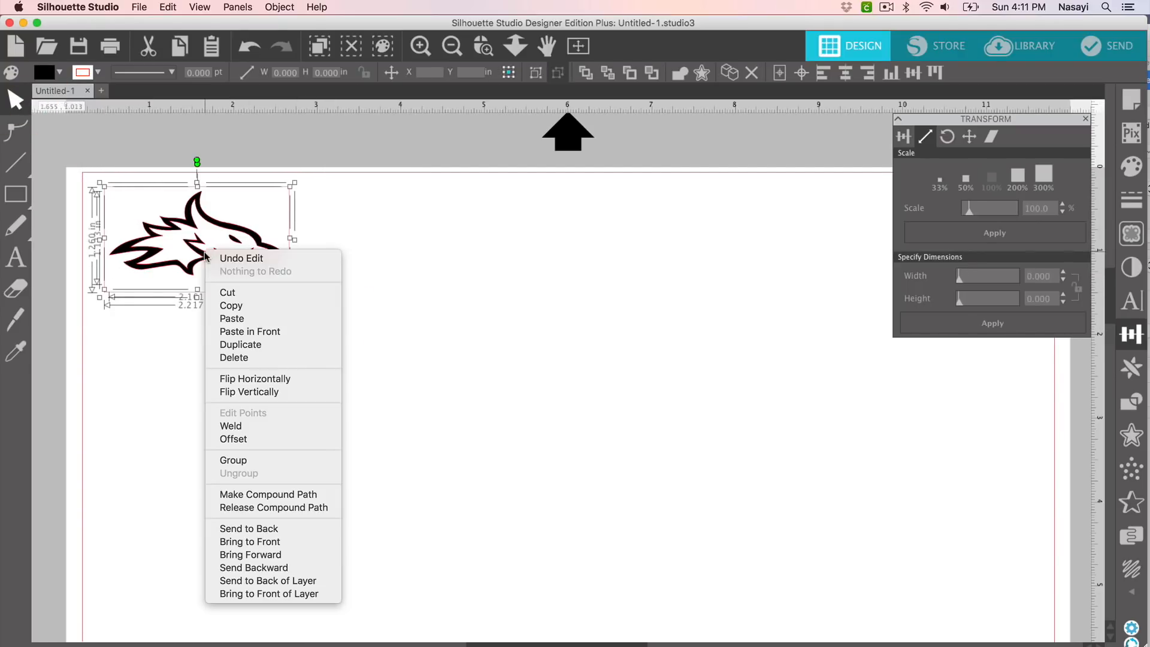
click(278, 461)
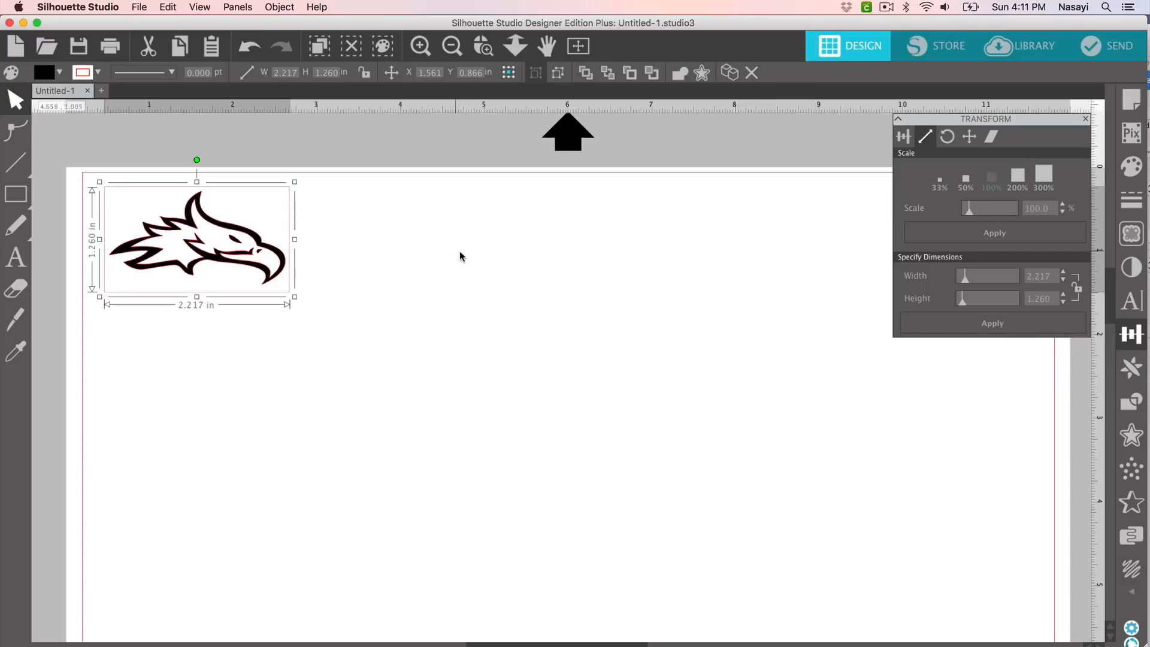
Step: Create a mirrored copy of the boxed eagle and delete the right-facing original
click(1136, 373)
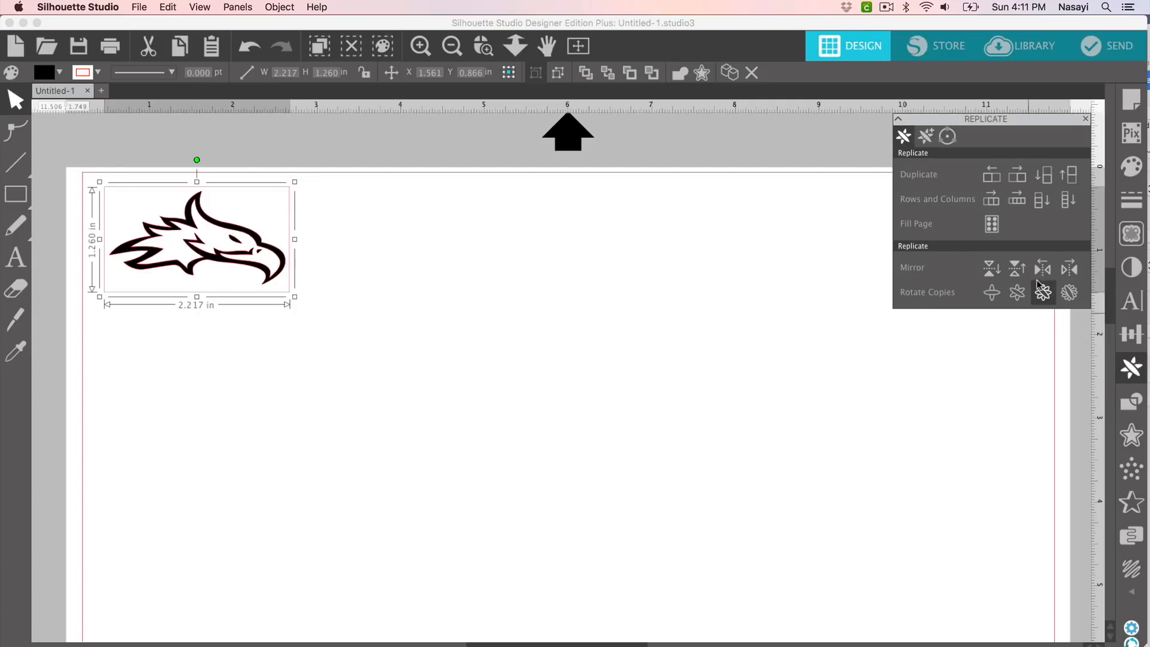
click(1049, 270)
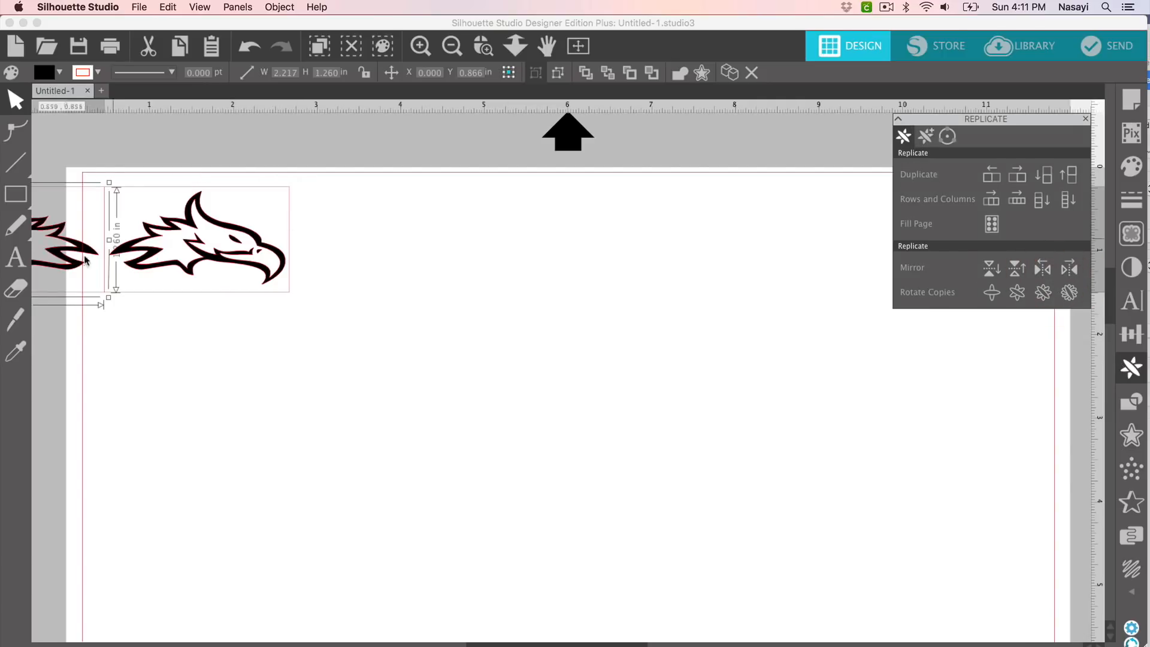
drag(78, 252, 257, 382)
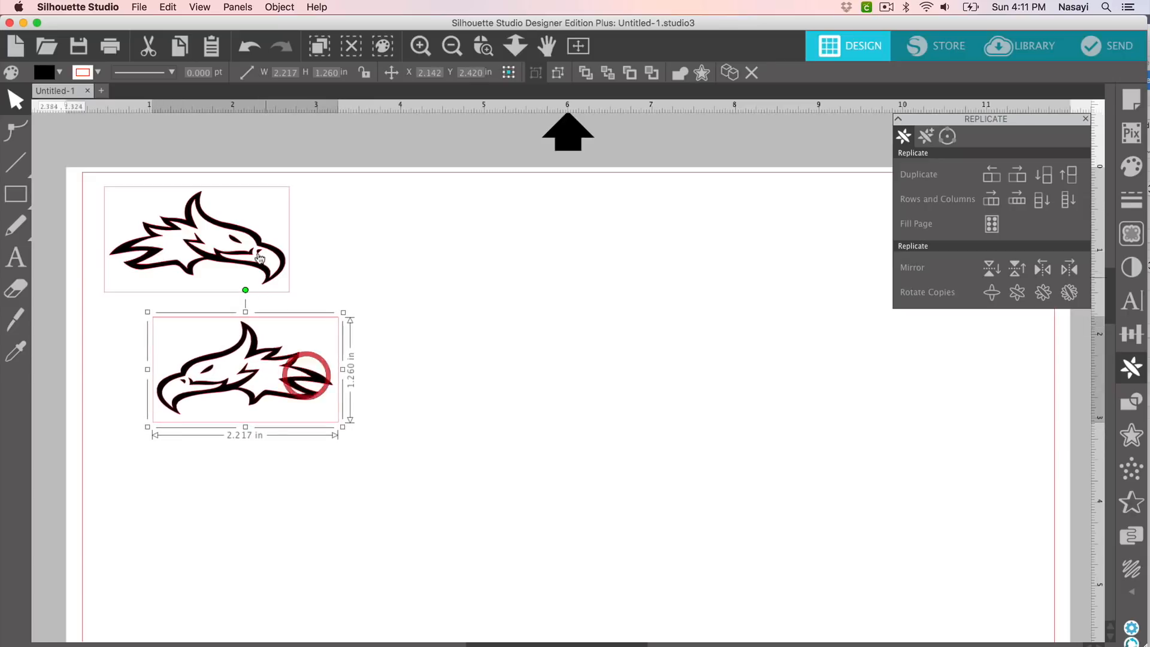
drag(259, 259, 340, 254)
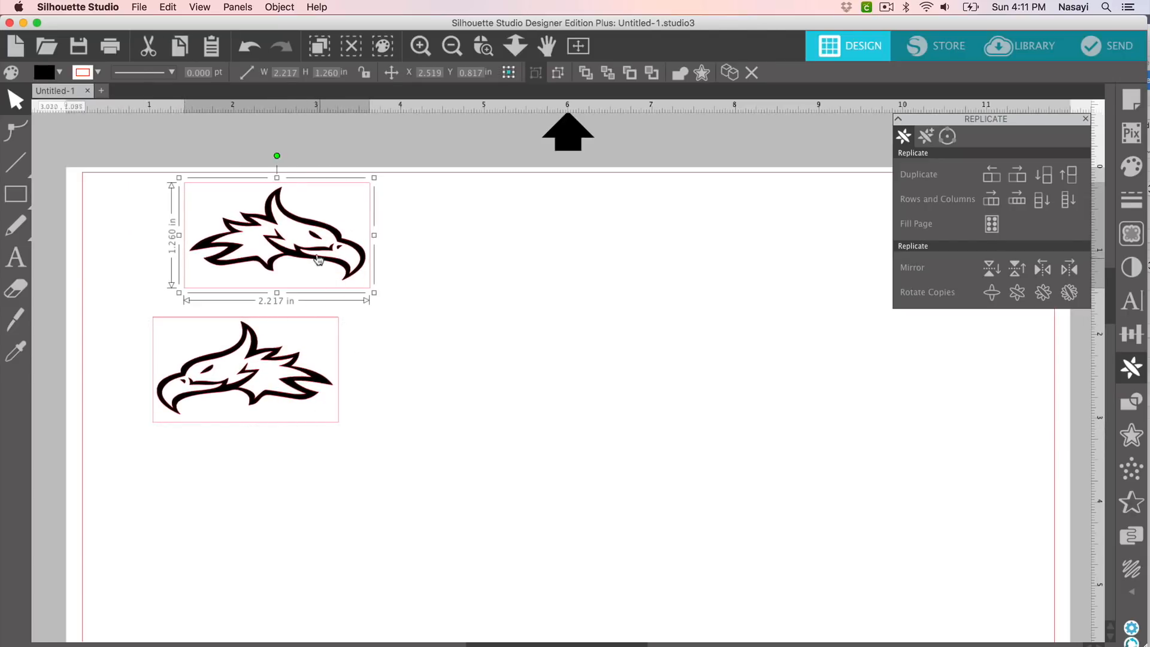
key(BackSpace)
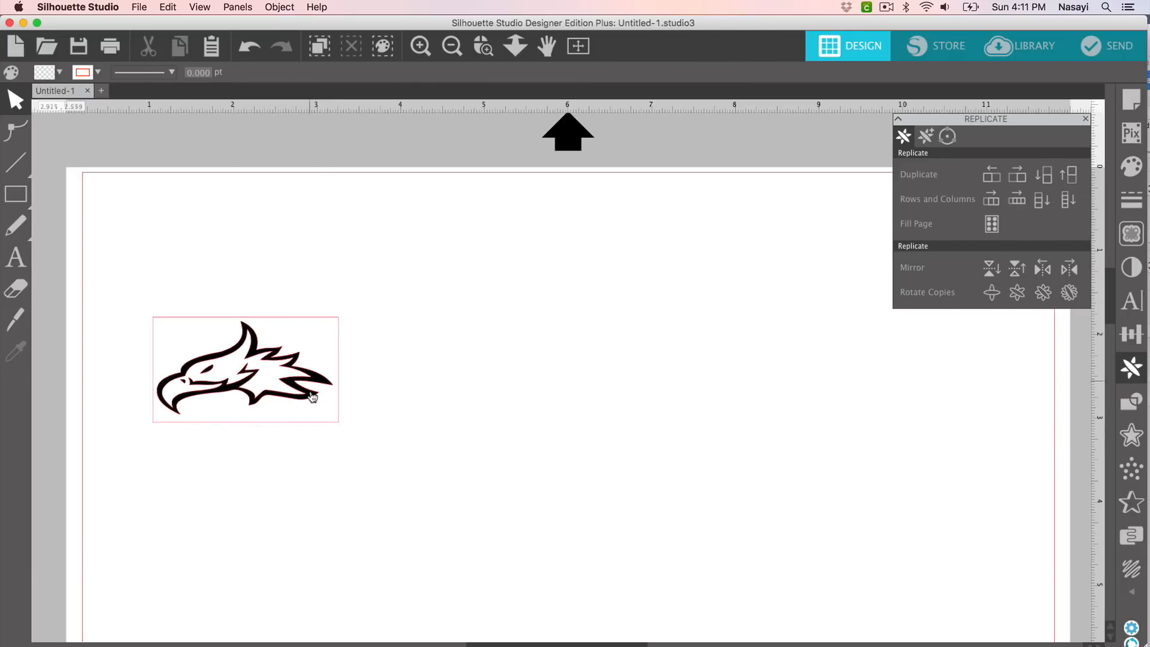
Step: Move the mirrored eagle to X 1.692, Y 0.956 in near the top-left
drag(295, 398, 248, 271)
drag(253, 271, 253, 274)
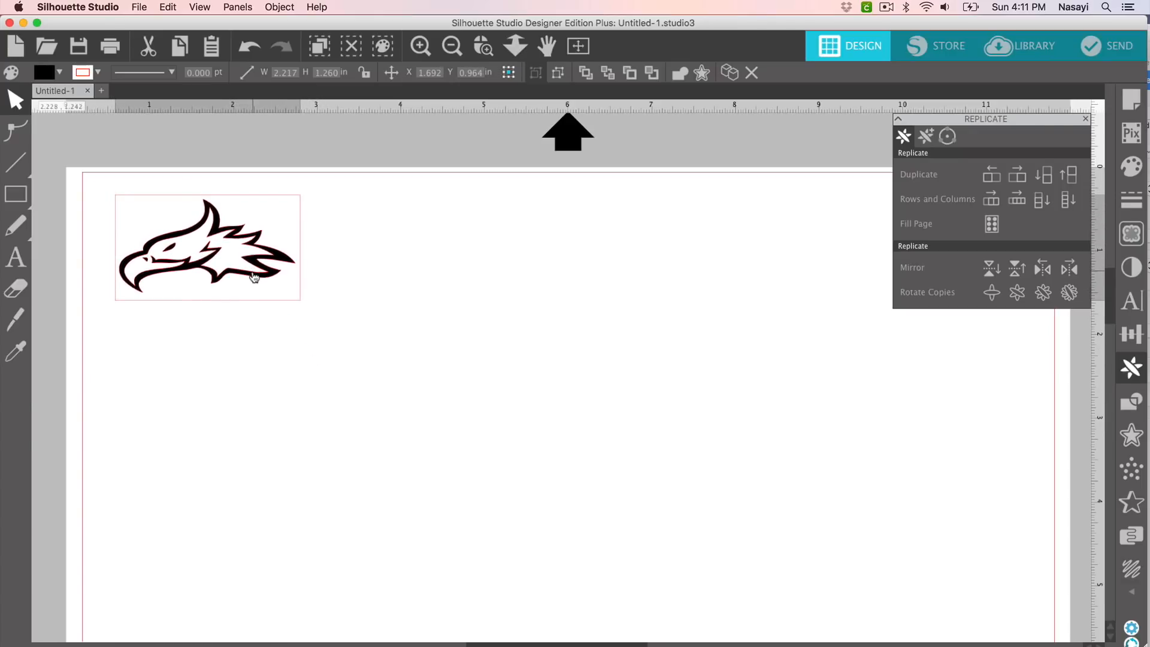
click(253, 272)
click(217, 269)
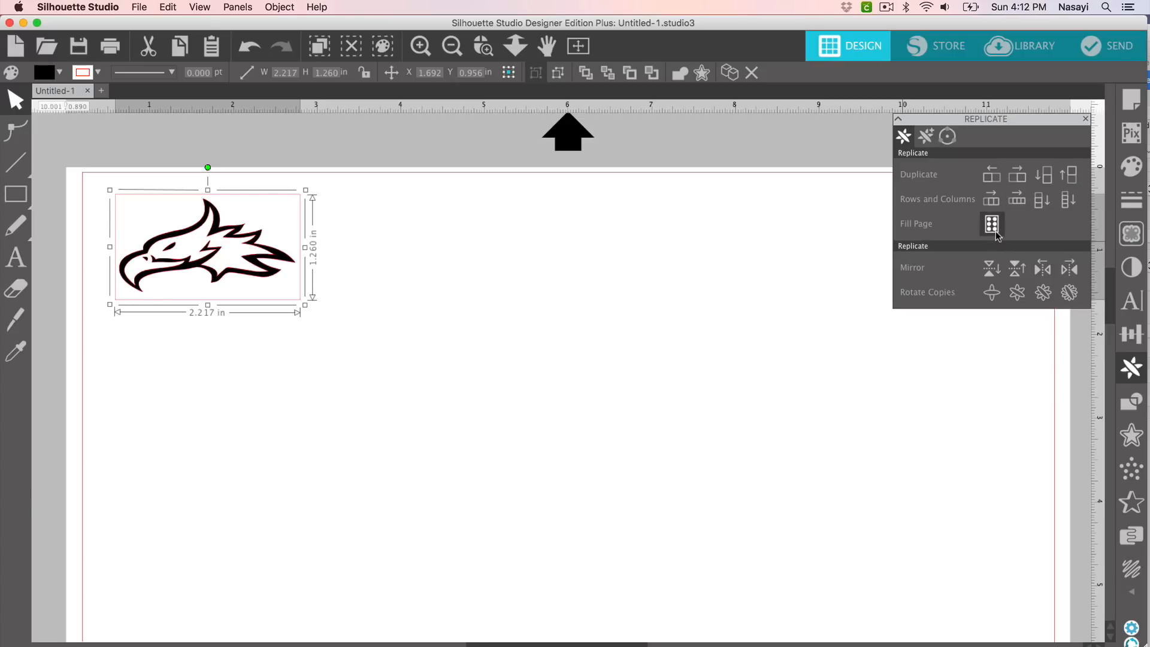
Step: Replicate three eagle copies downward, lower the bottom one to Y 4.957 in, and select all four
click(1067, 200)
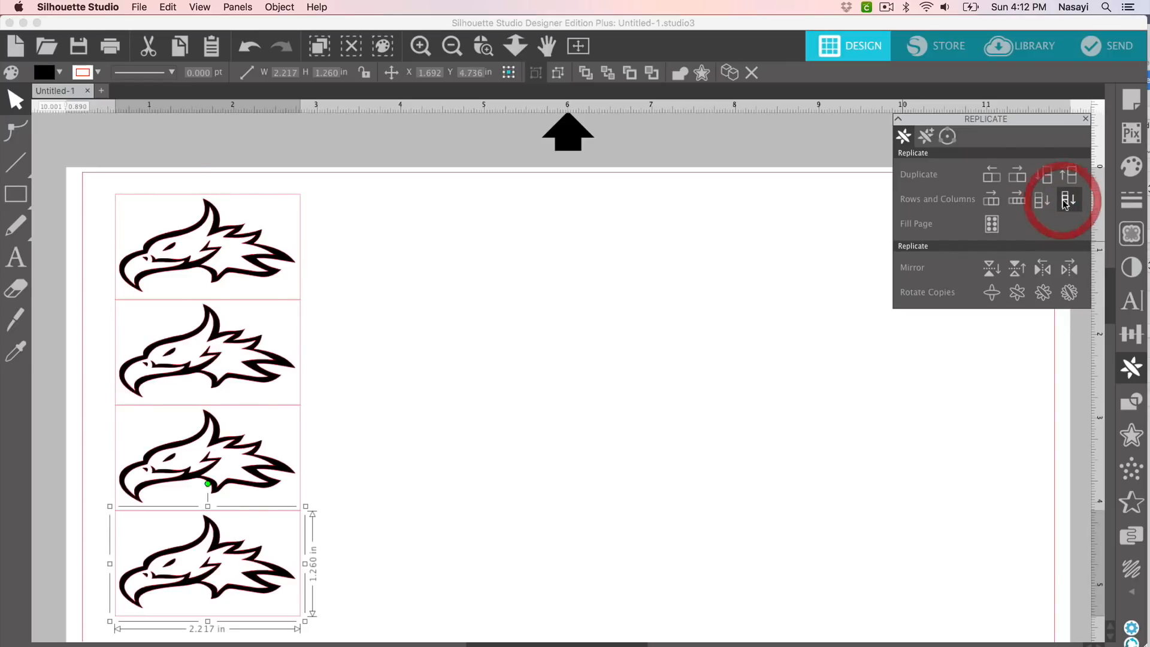
scroll(824, 331, down, 3)
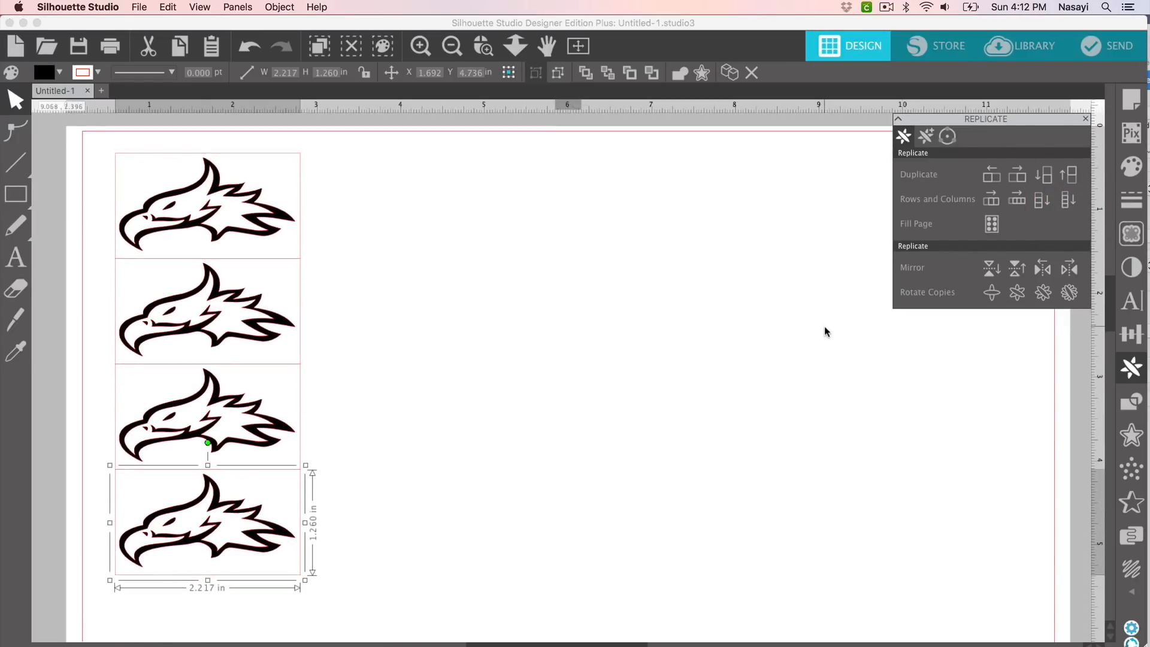
scroll(833, 311, up, 1)
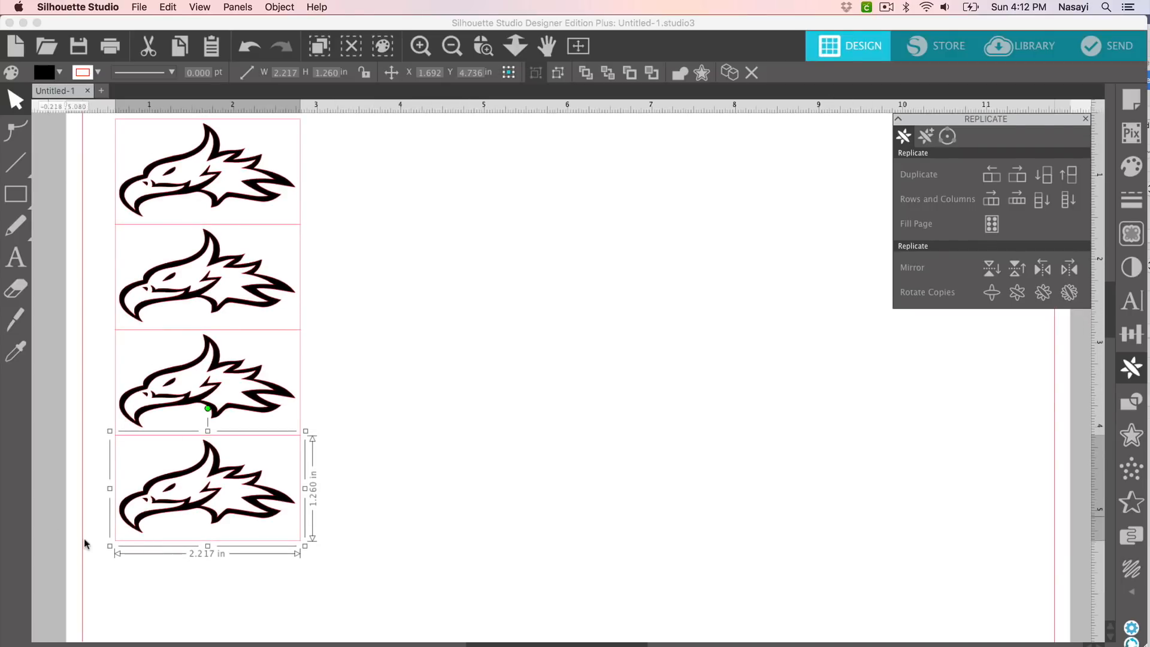
click(181, 482)
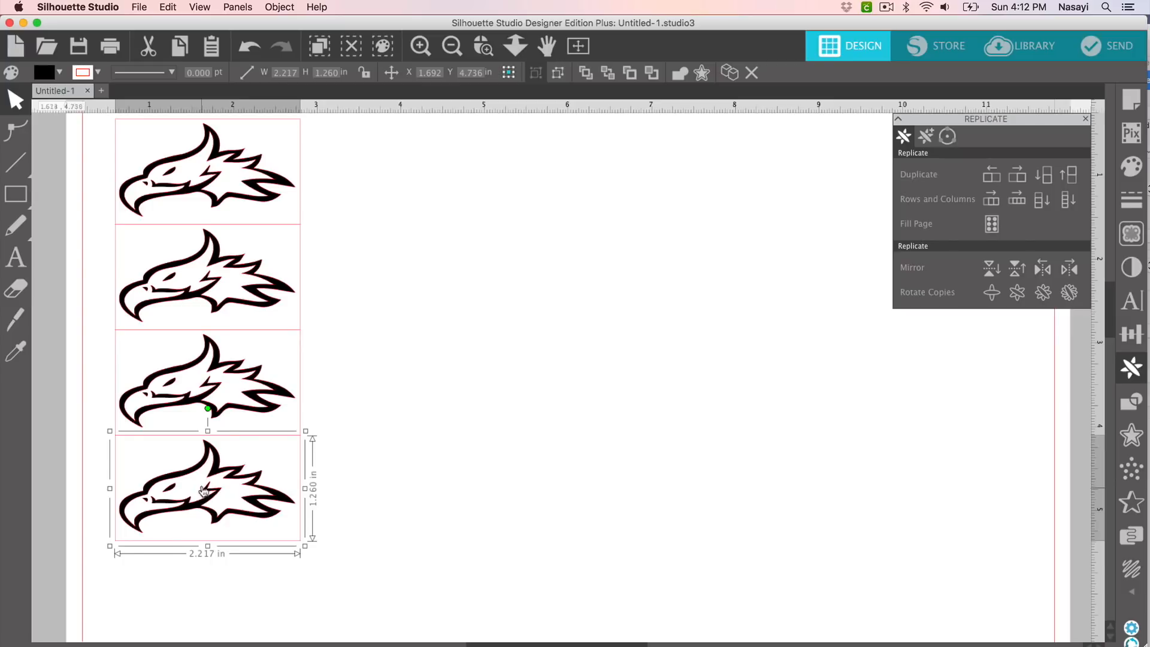
drag(203, 473, 204, 494)
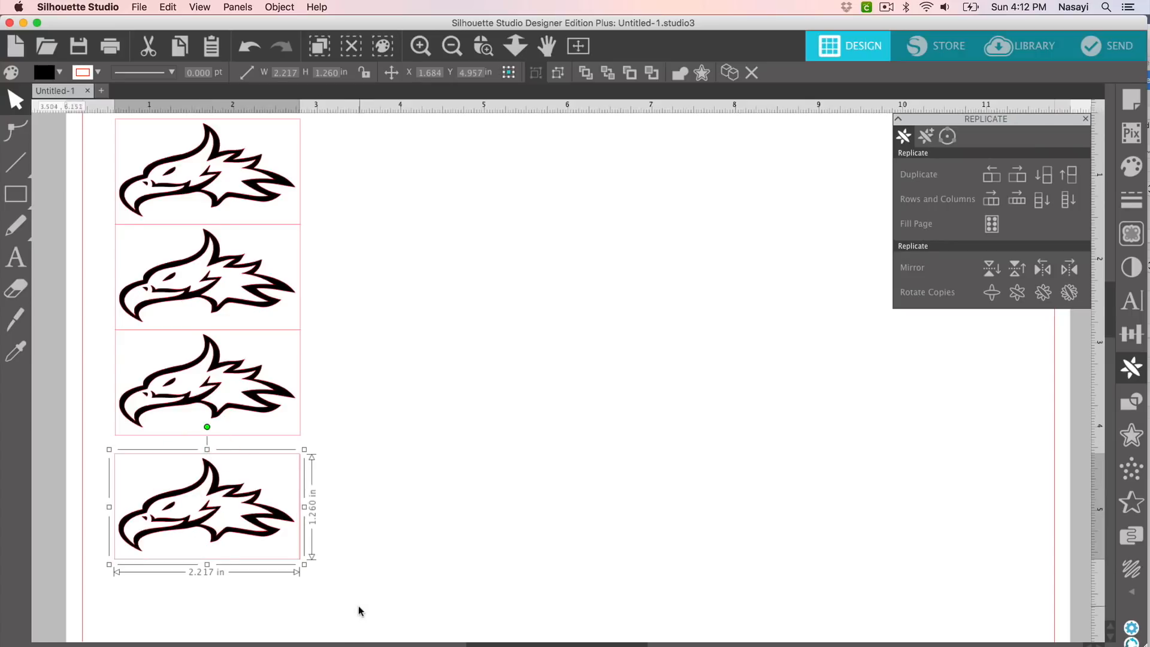
mouse_move(359, 610)
mouse_down()
mouse_move(154, 395)
mouse_move(112, 170)
mouse_up()
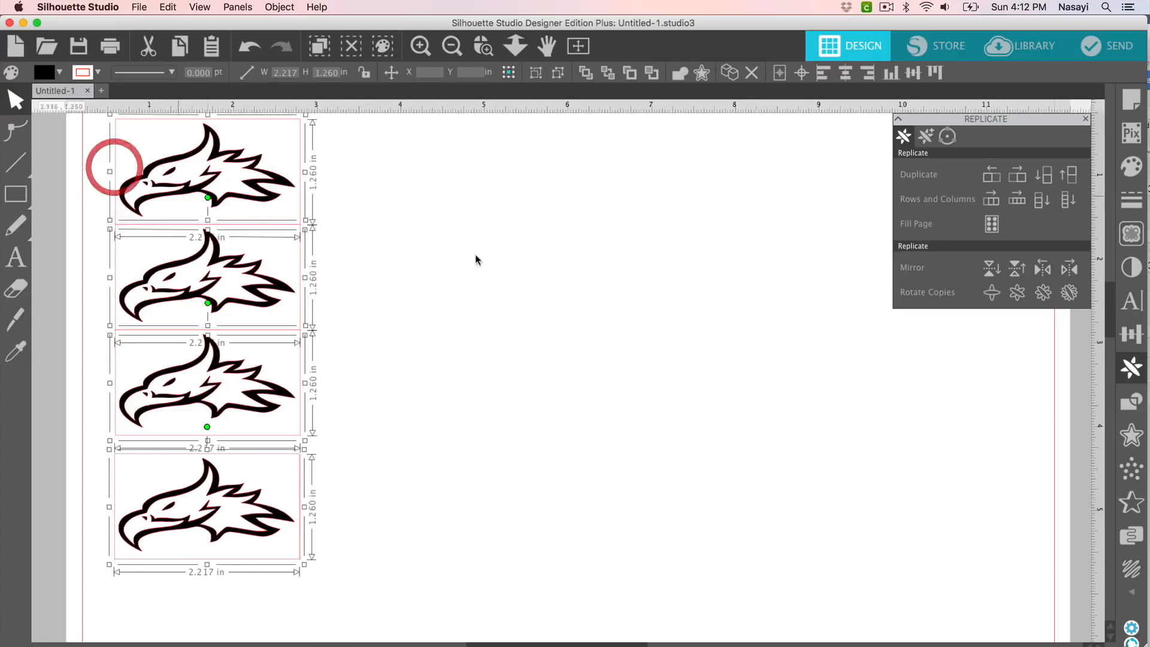
Step: Space the four eagles evenly vertically and group them into one 2.225 × 5.261 in column
click(1137, 341)
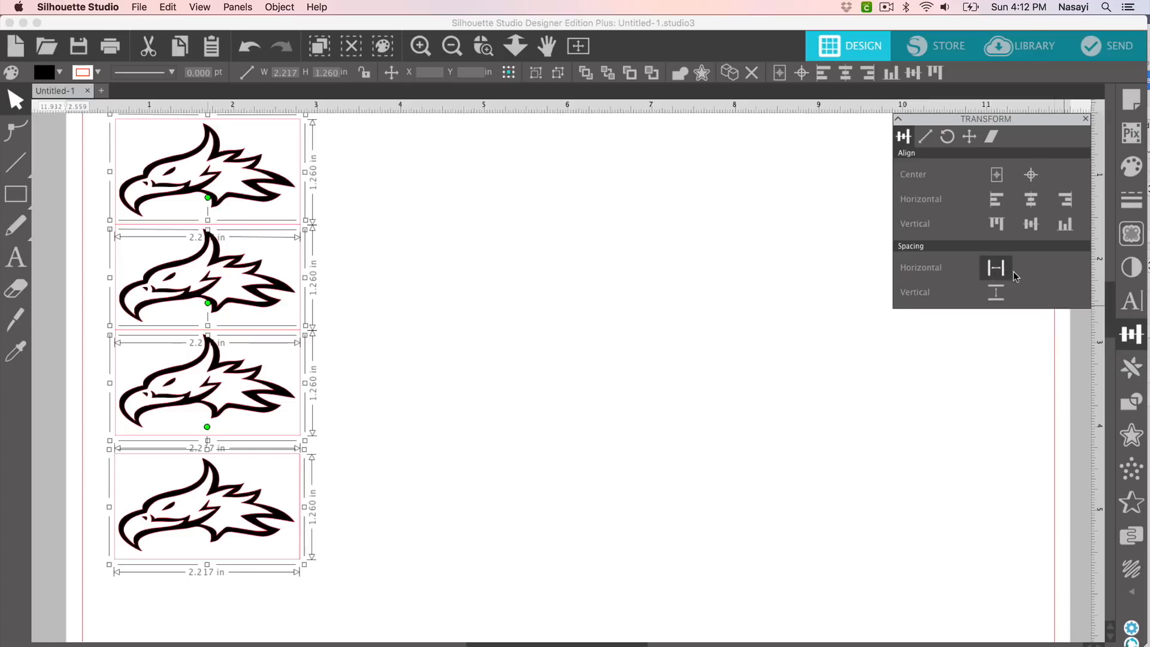
click(996, 295)
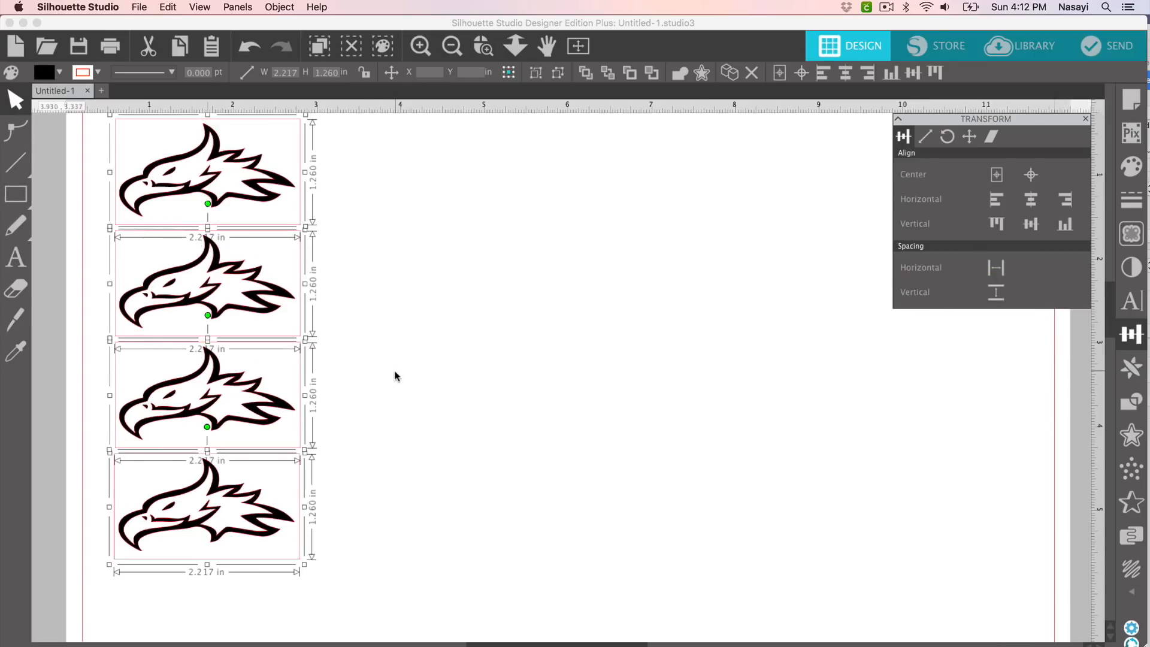
click(330, 346)
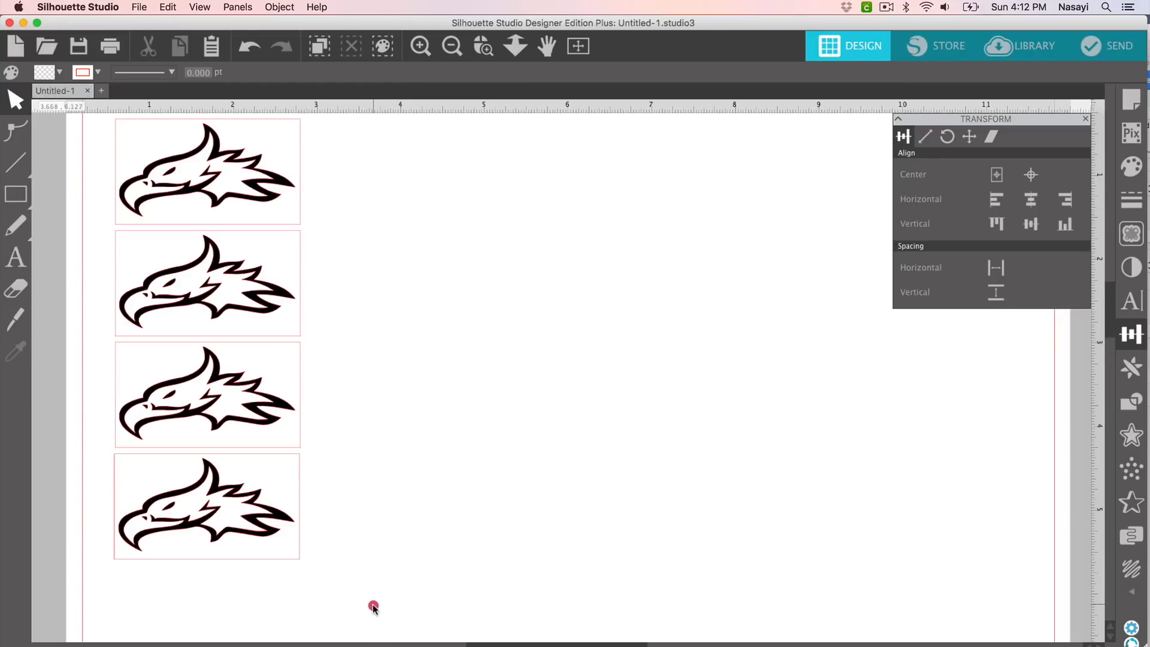
drag(372, 604, 142, 165)
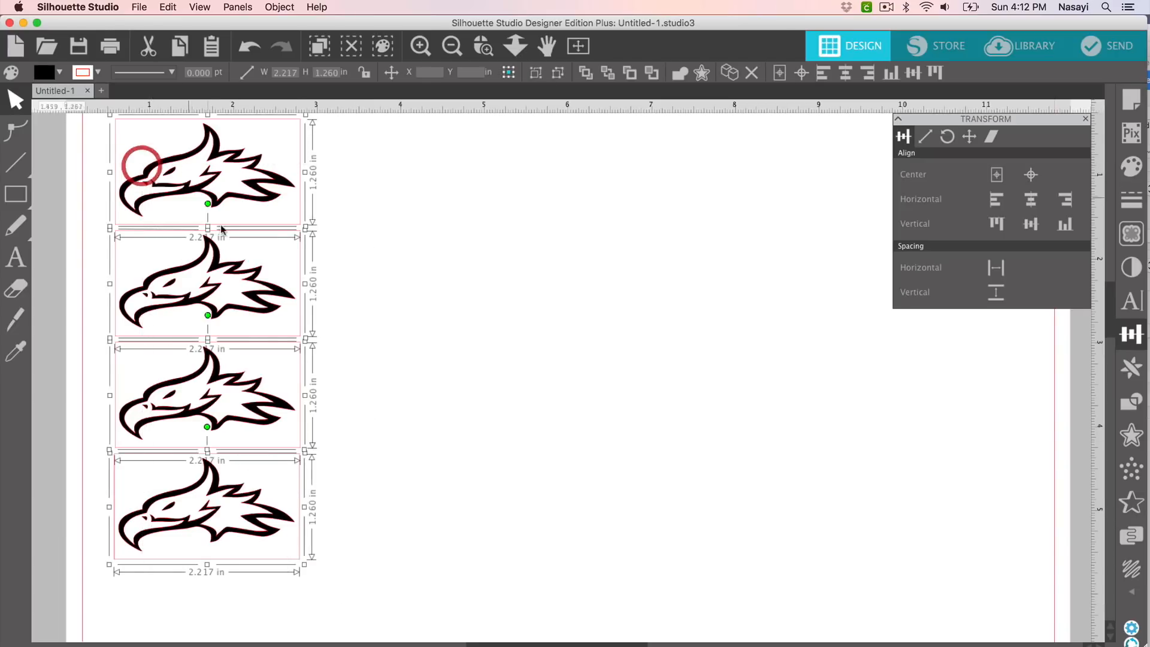
right_click(222, 229)
click(278, 419)
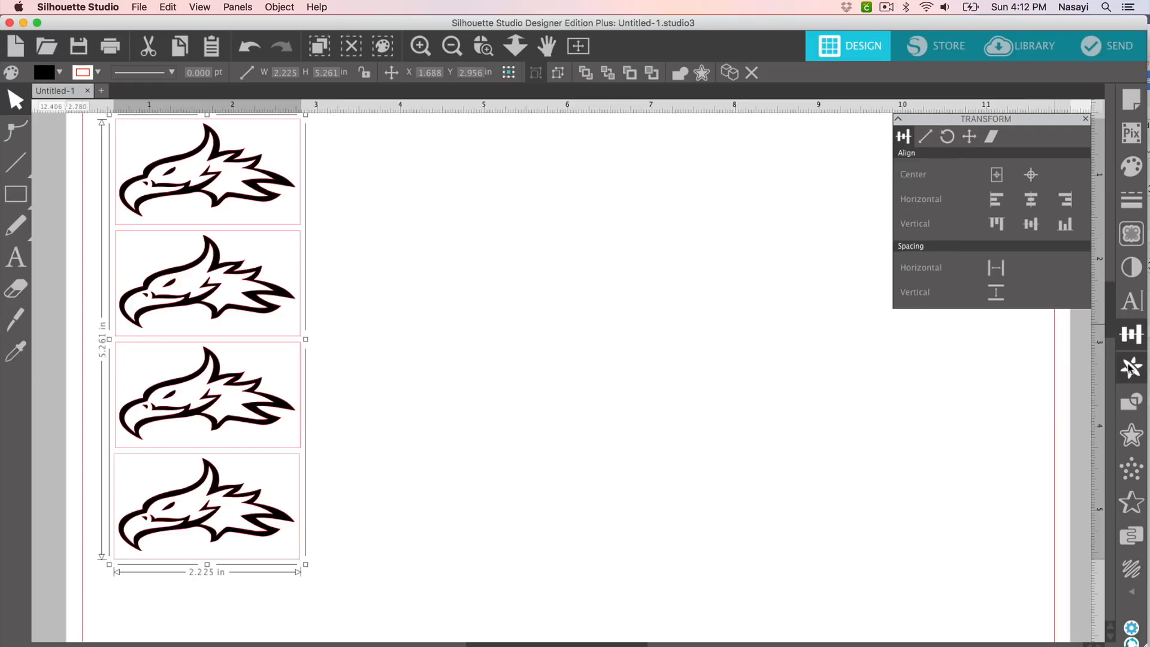
click(1128, 369)
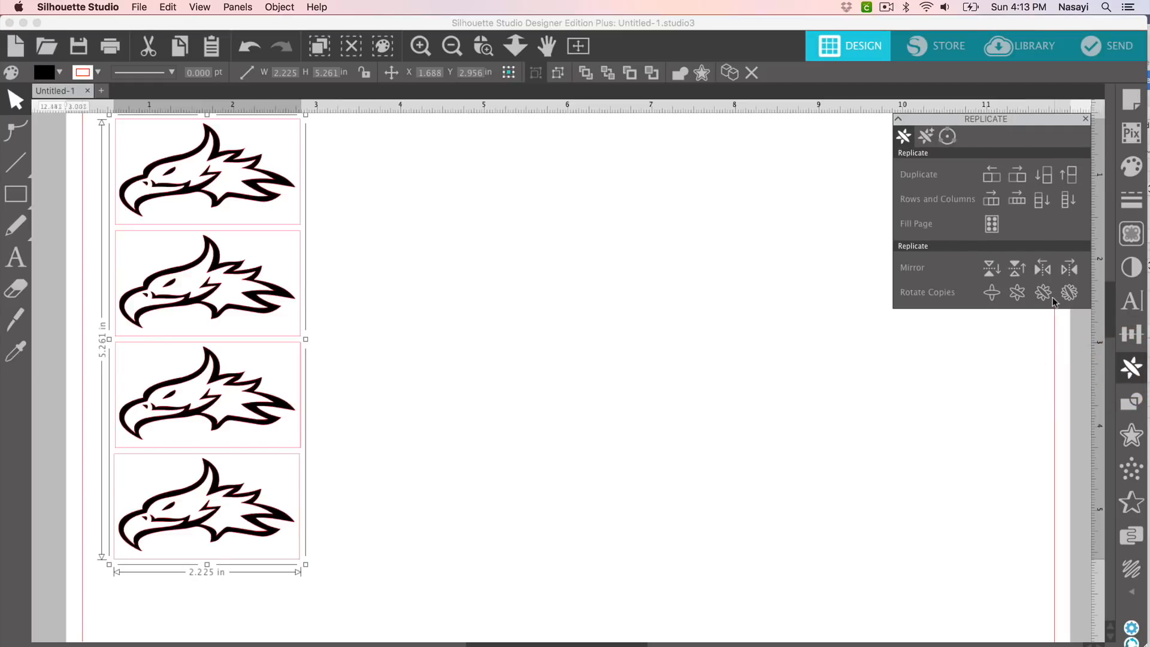
Step: Replicate the column into four columns rightward, then copy-paste the last column as a fifth
click(1018, 200)
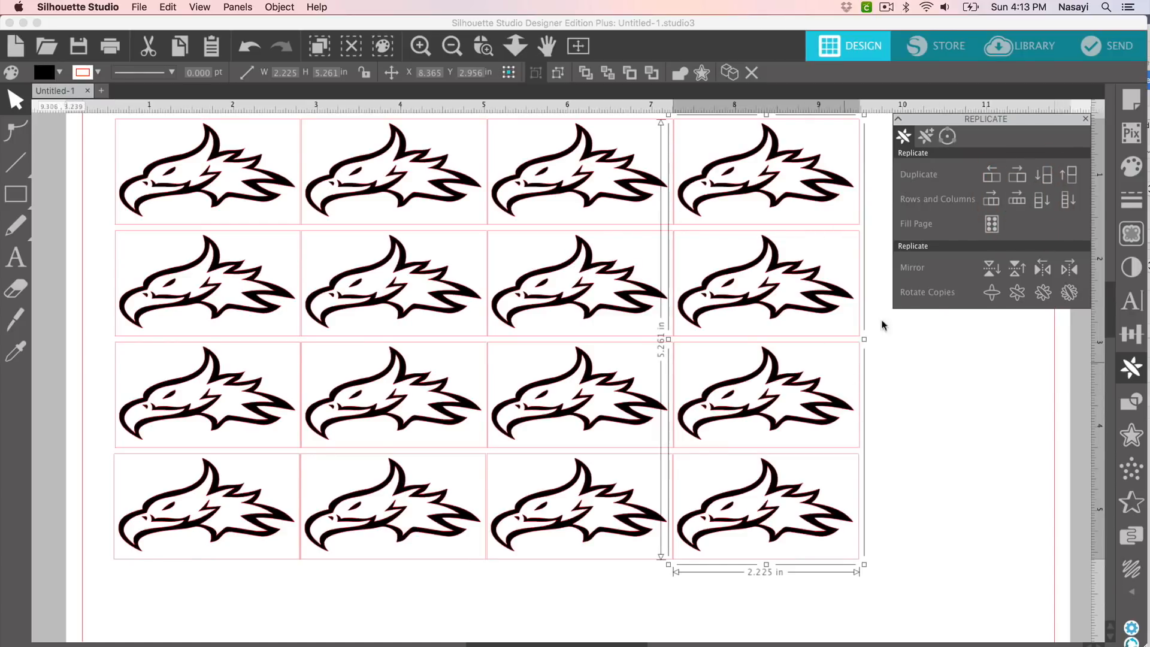
right_click(788, 326)
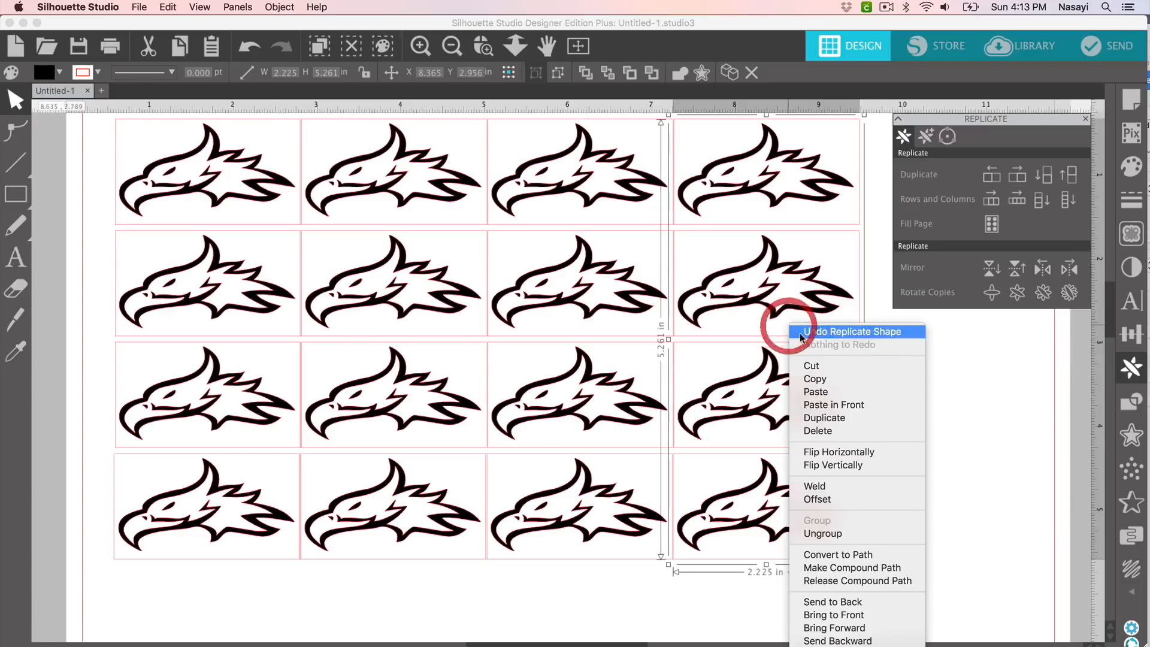
click(830, 380)
right_click(787, 355)
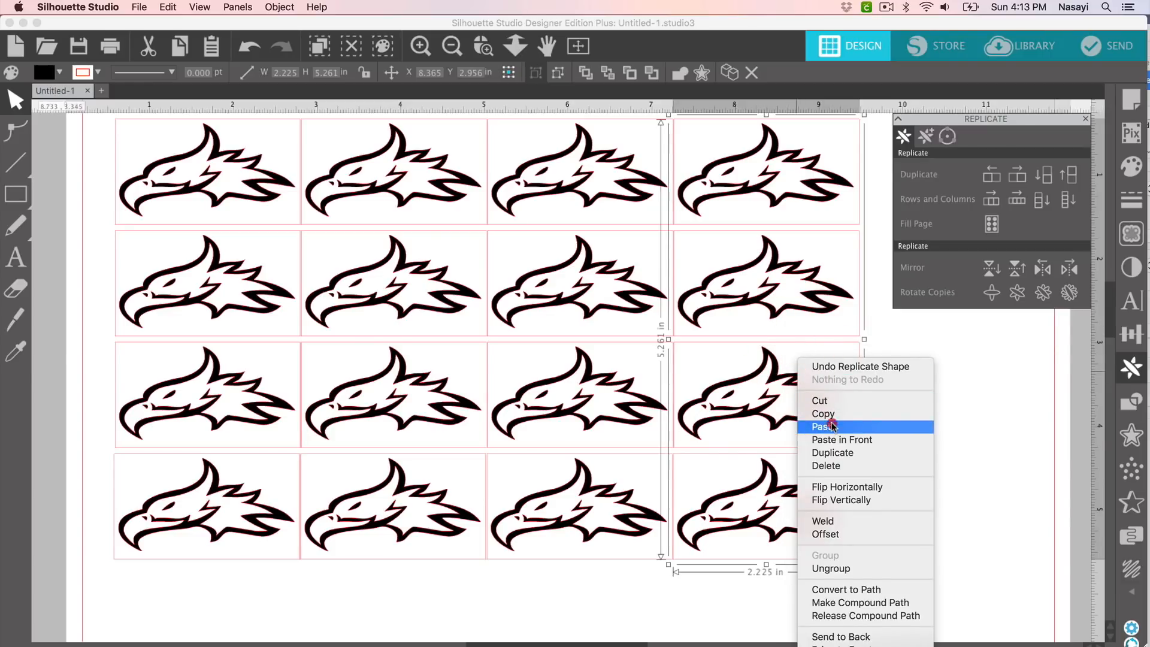
click(832, 423)
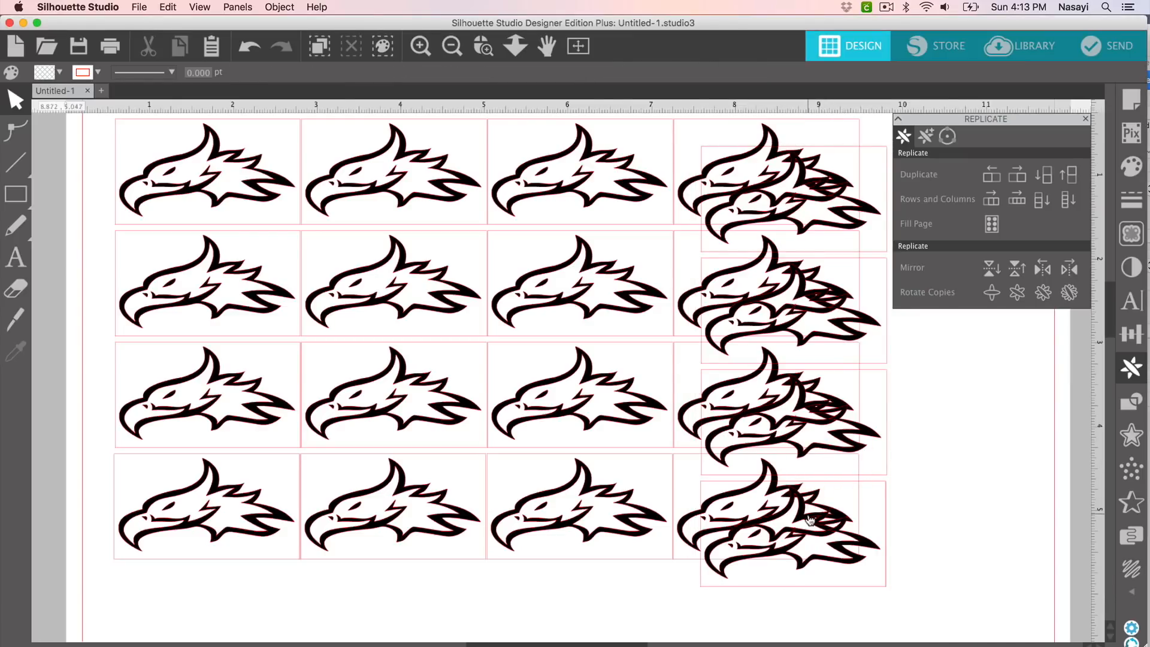
drag(827, 465, 974, 492)
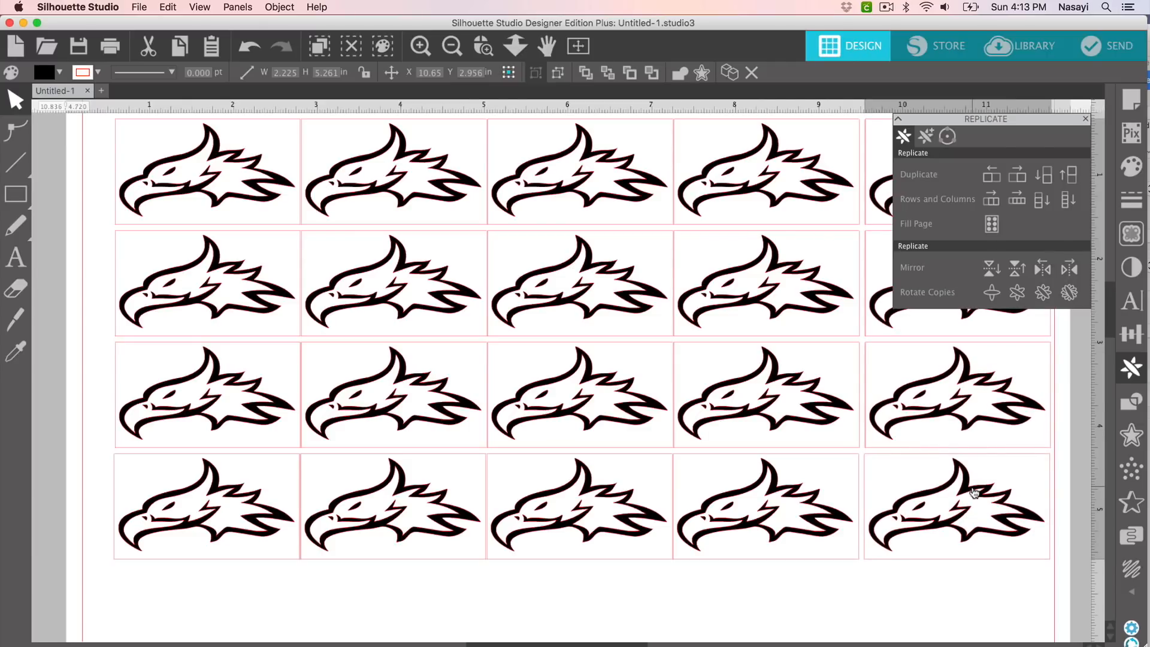
click(974, 492)
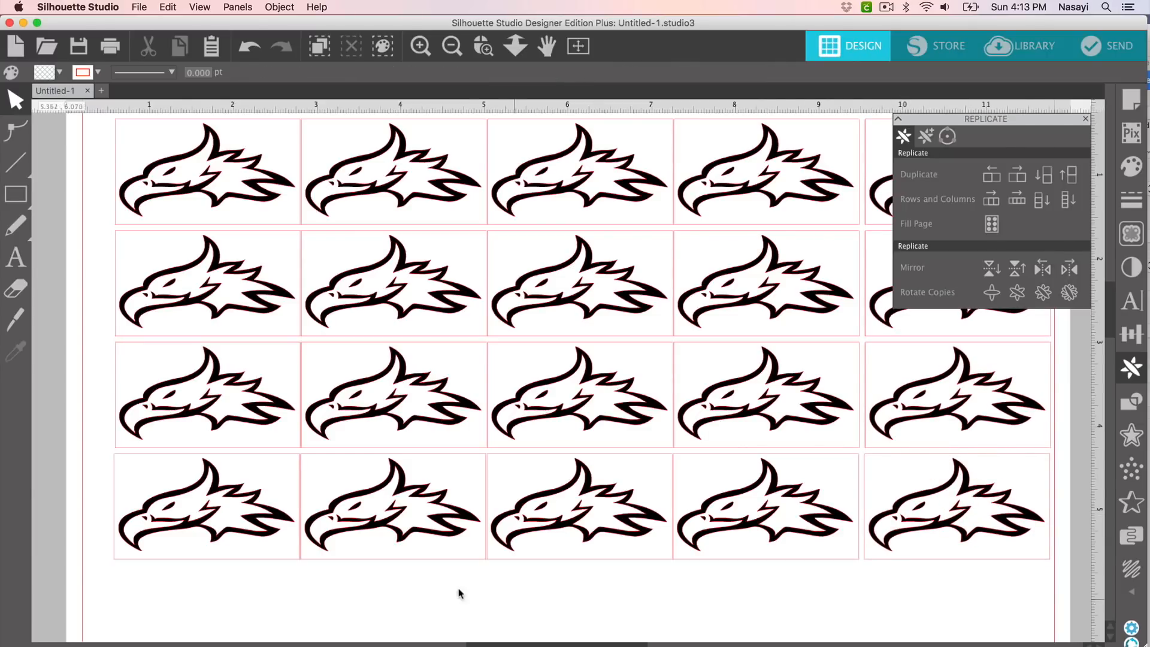
Step: Nudge the first column left and space all five eagle columns evenly horizontally
drag(214, 541, 205, 546)
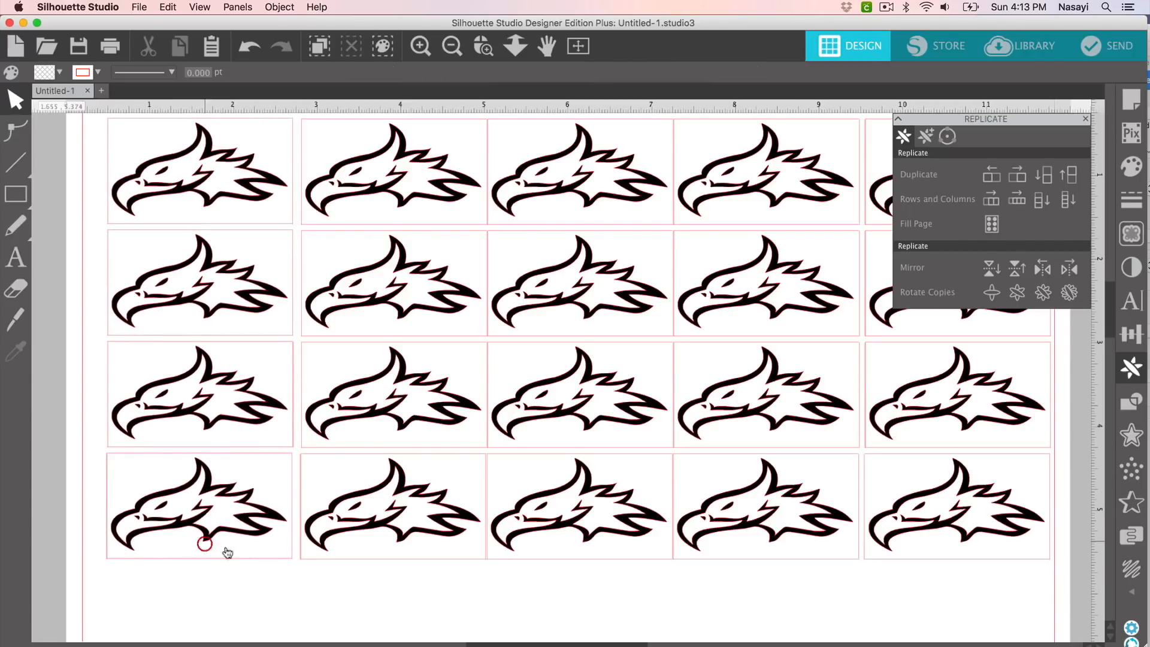
click(1086, 123)
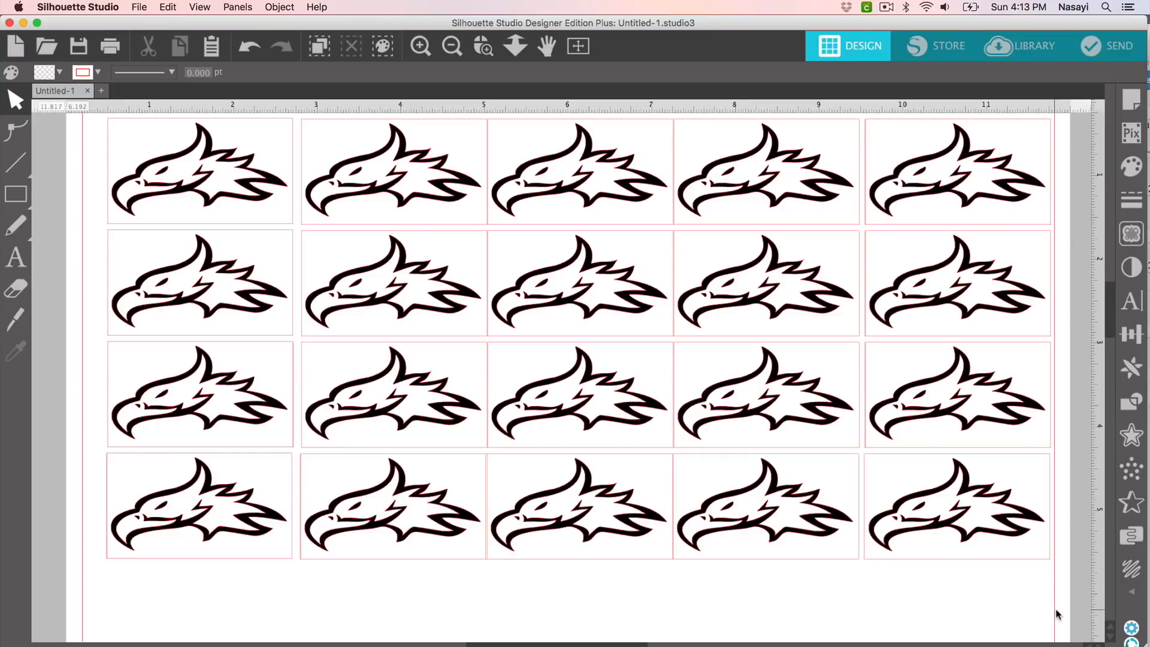
drag(1062, 604, 80, 122)
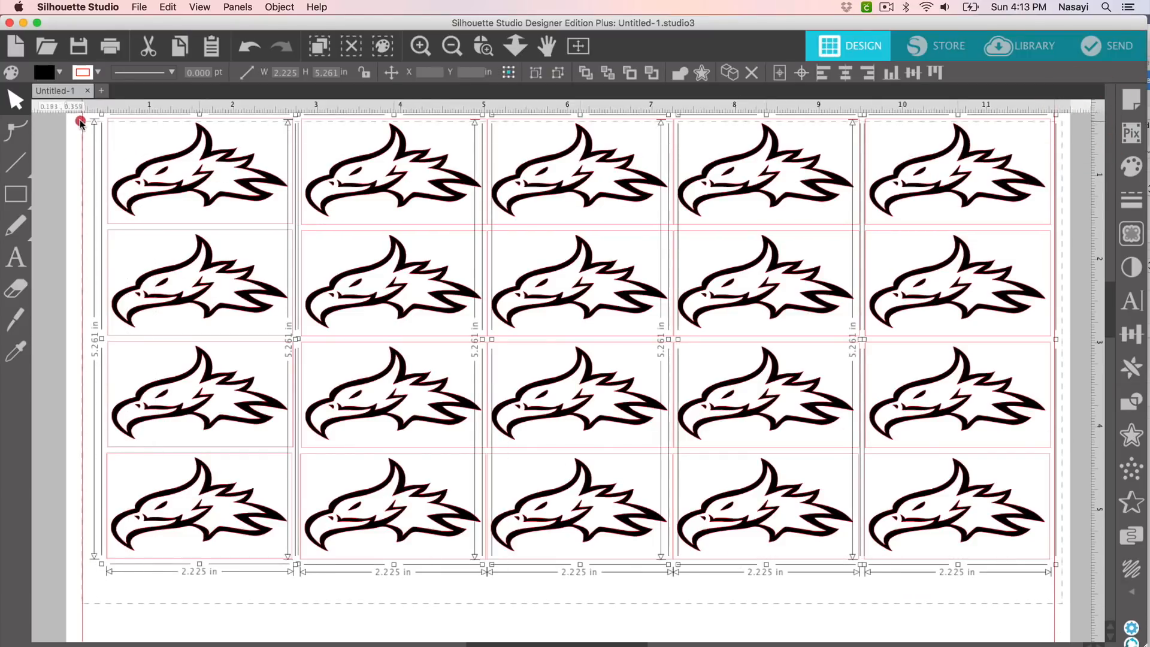
click(1128, 336)
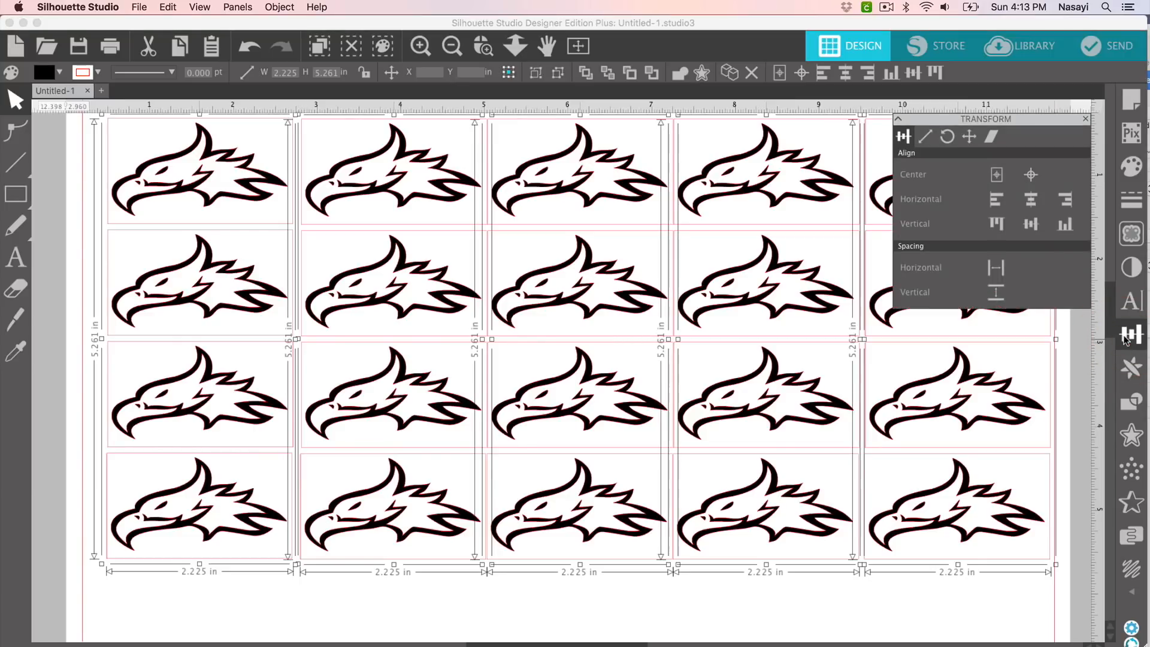
click(998, 275)
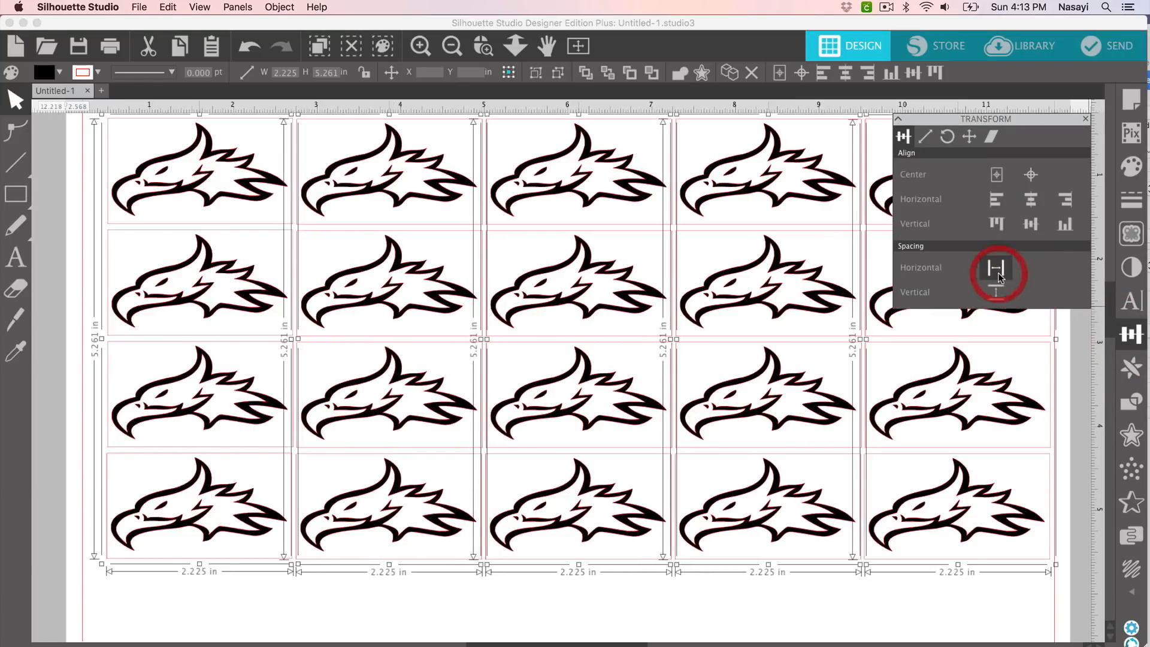
click(589, 639)
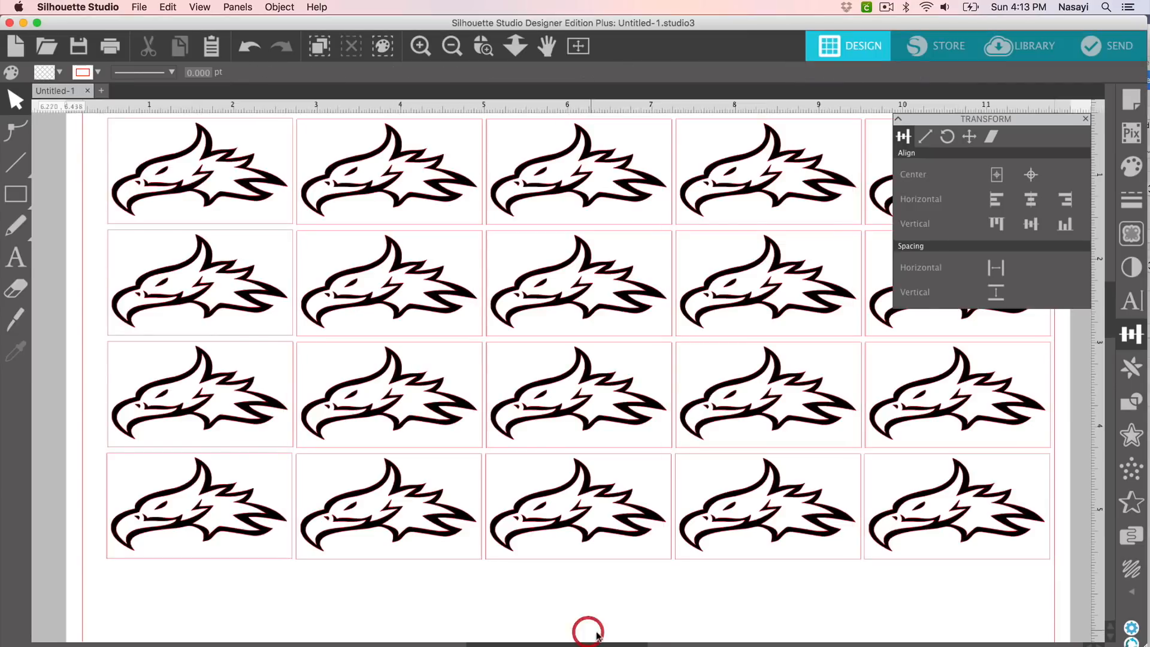